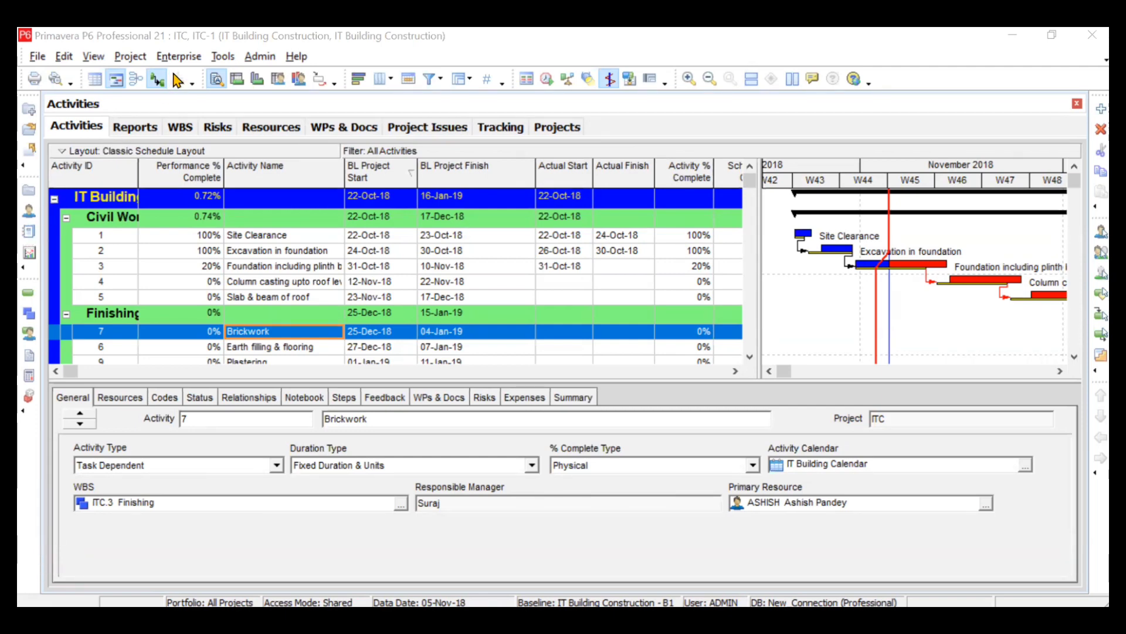
Step: Open the Tools menu to reach the Report Wizard command
click(223, 56)
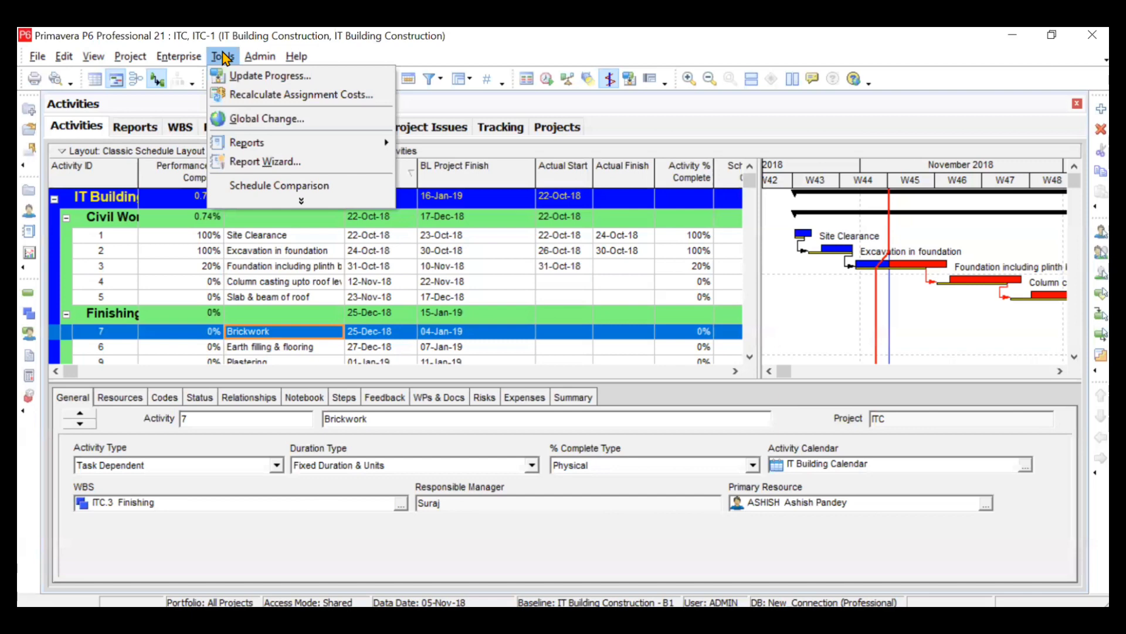
click(266, 161)
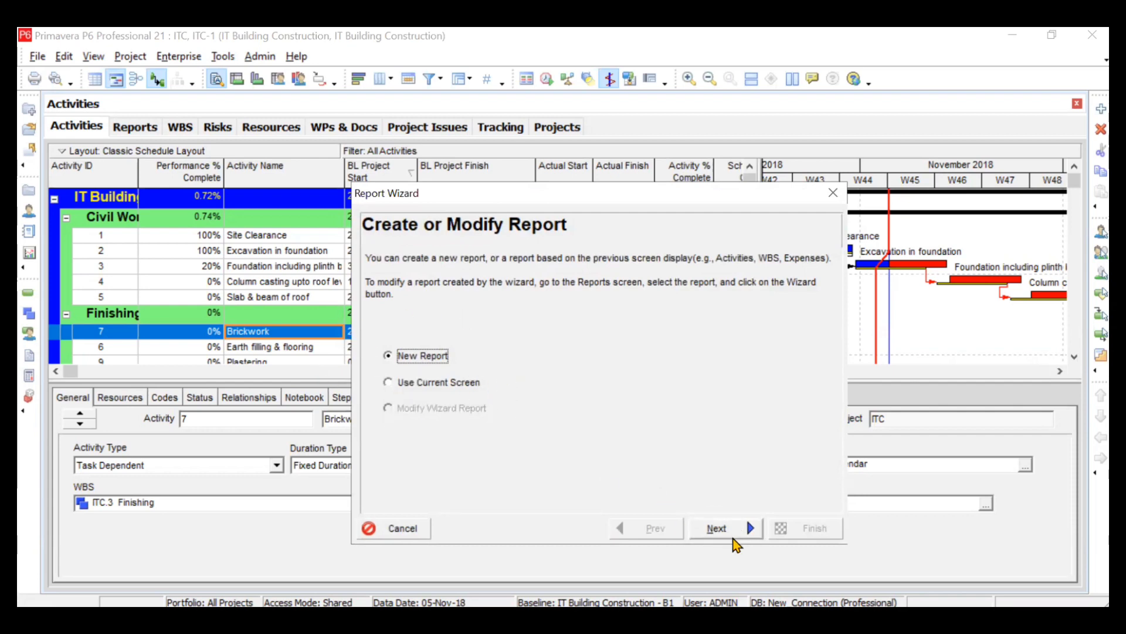
click(833, 192)
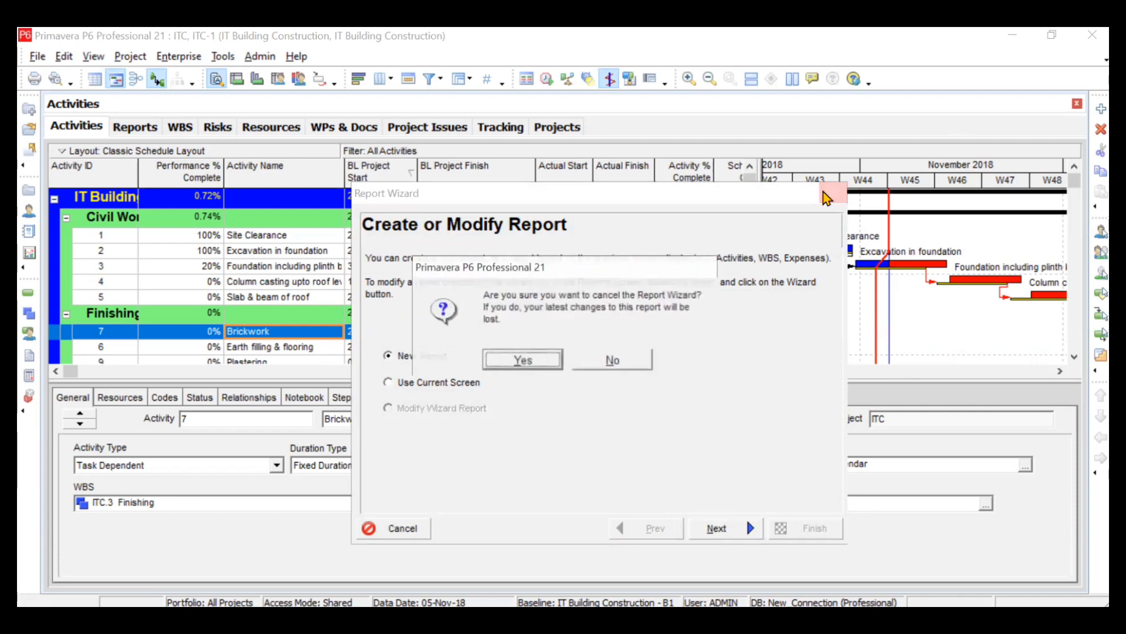
click(536, 358)
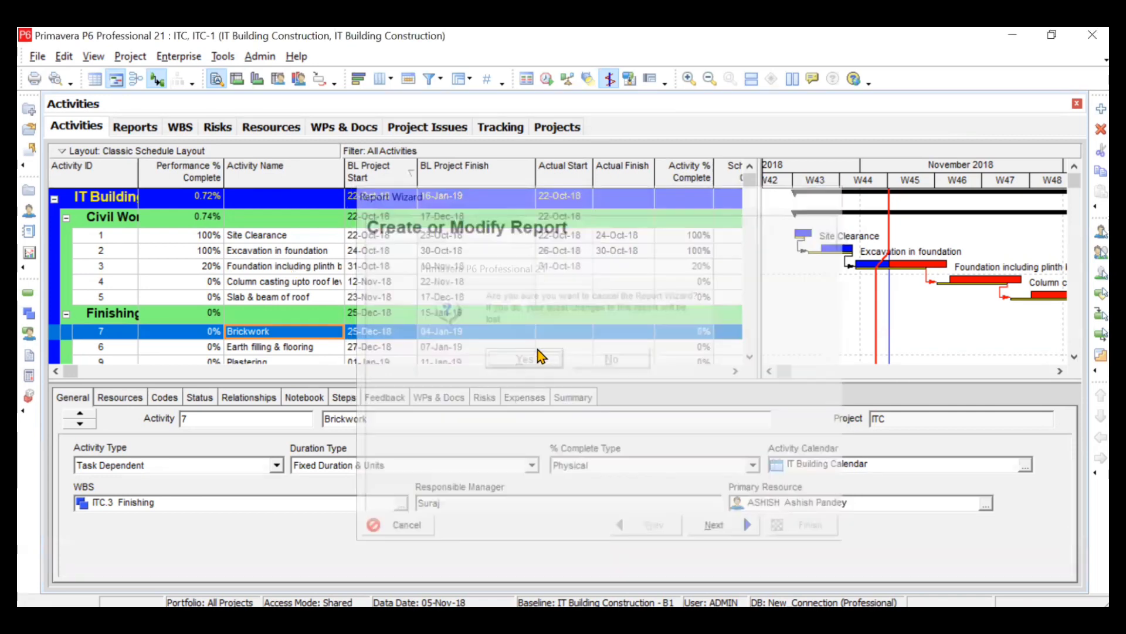
Step: Show the Reports list and browse reports such as GS-02 and AC-01
click(28, 231)
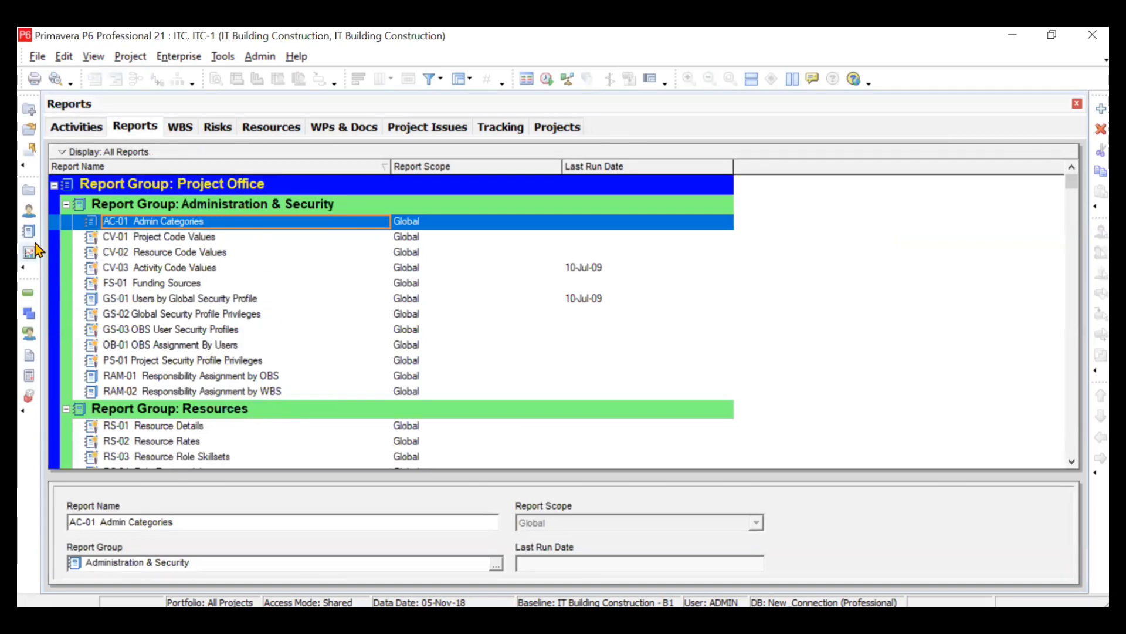
click(223, 57)
click(311, 316)
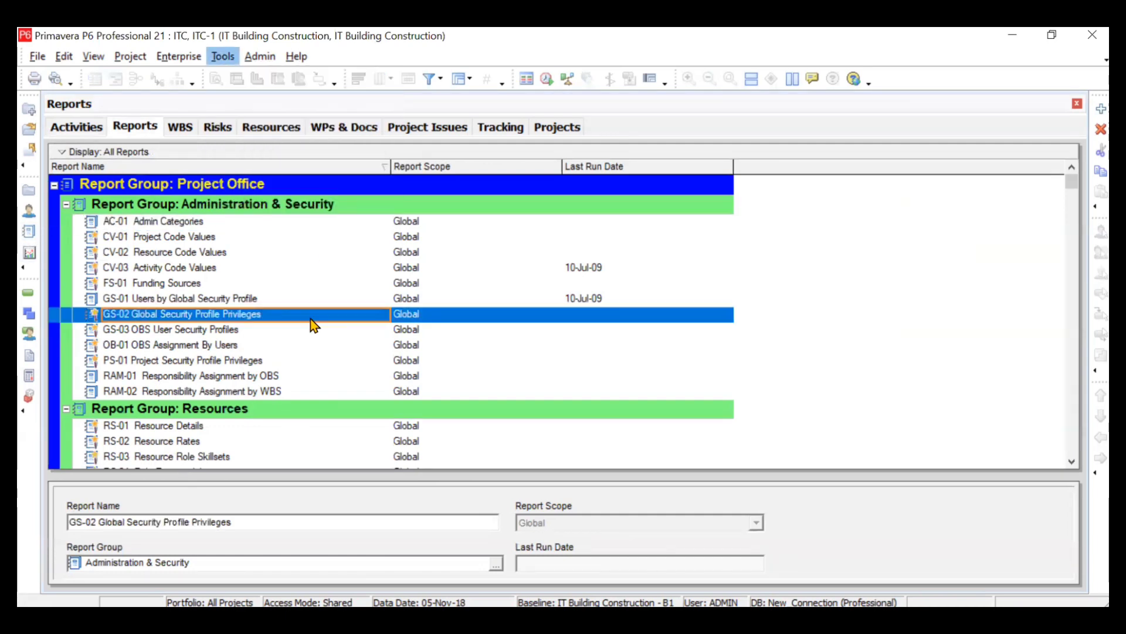
click(278, 221)
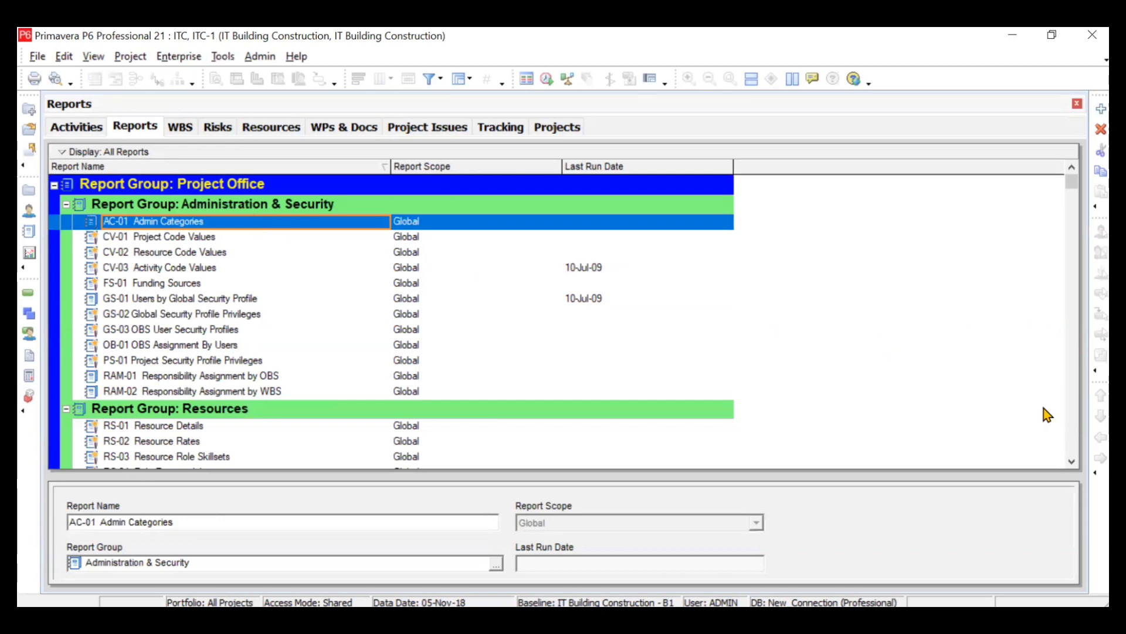
click(1071, 461)
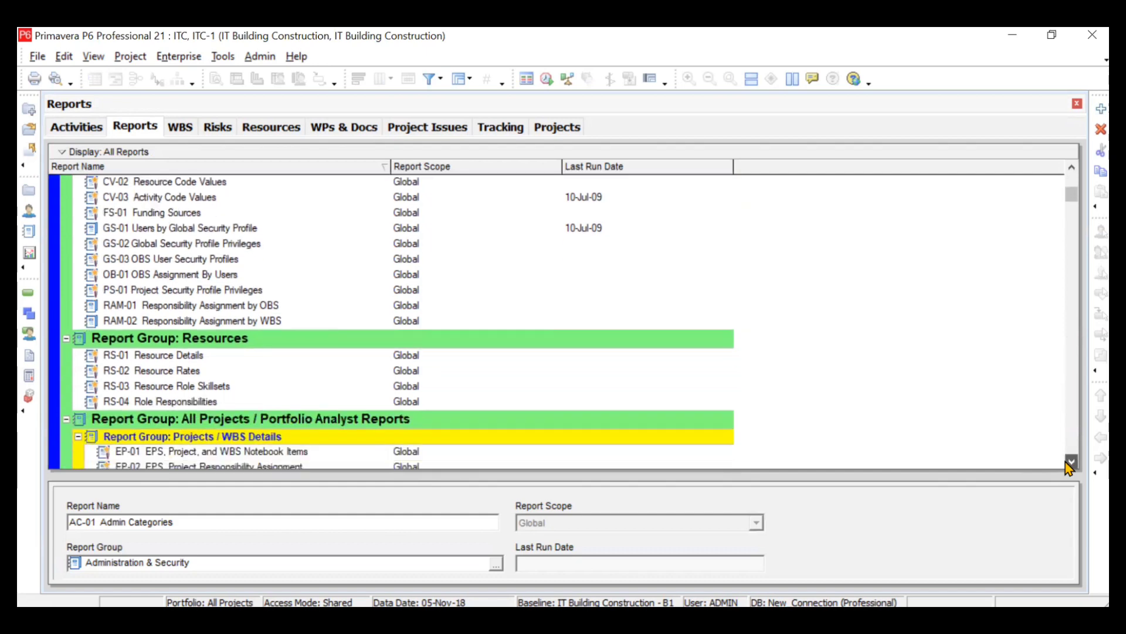
click(1071, 461)
click(1071, 461)
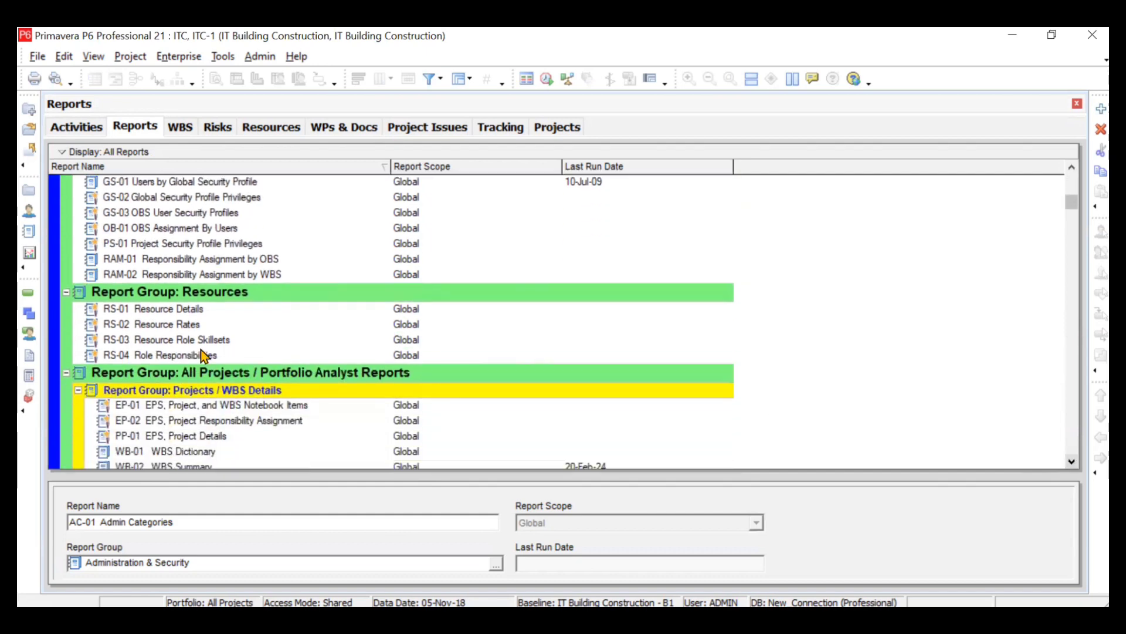
Step: Run the RS-01 Resource Details report with the Print Preview output
click(196, 311)
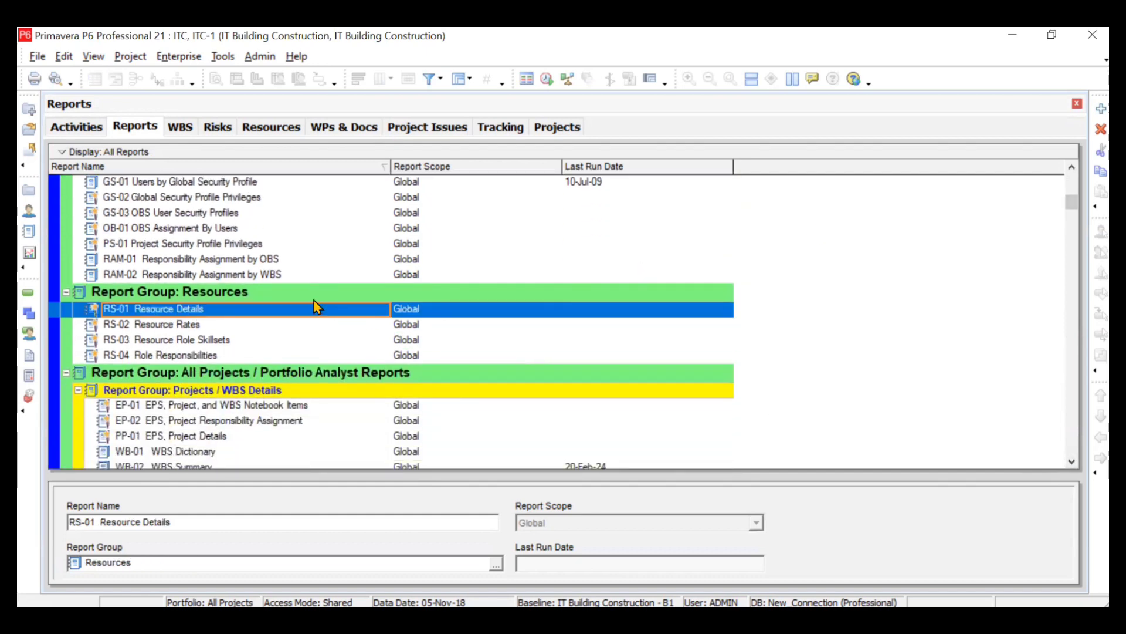
right_click(319, 314)
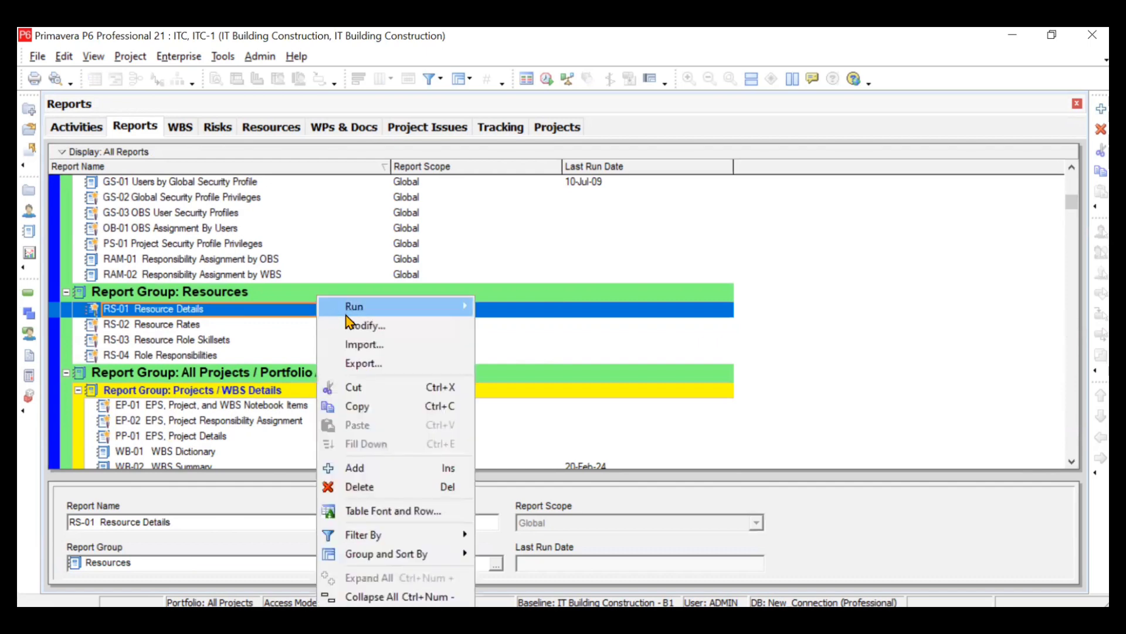
mouse_move(354, 315)
click(302, 308)
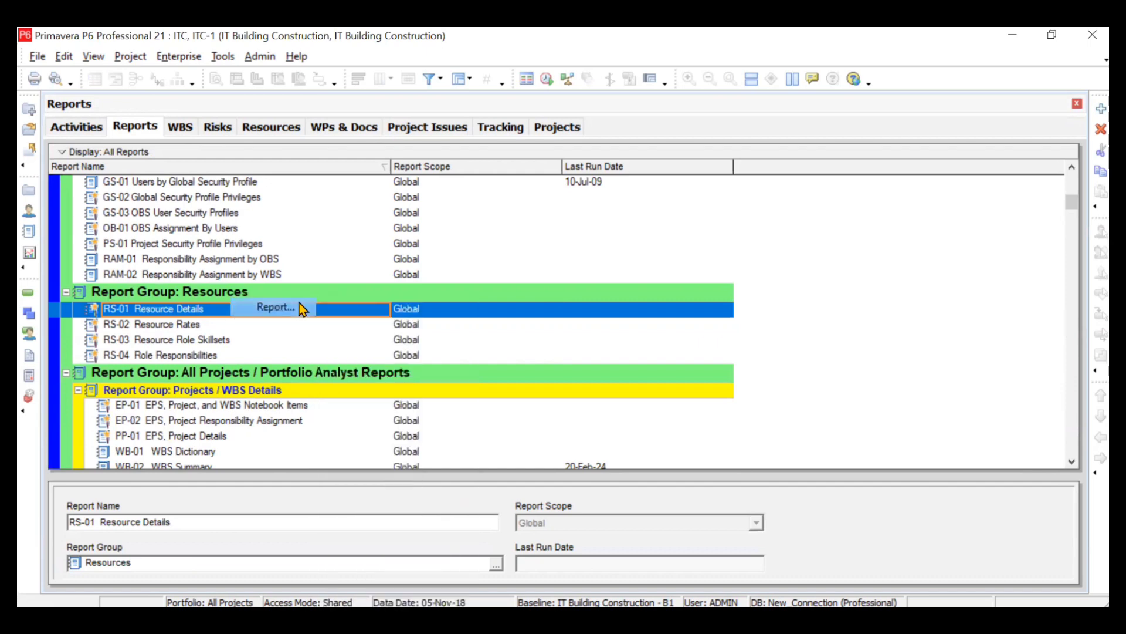
click(705, 139)
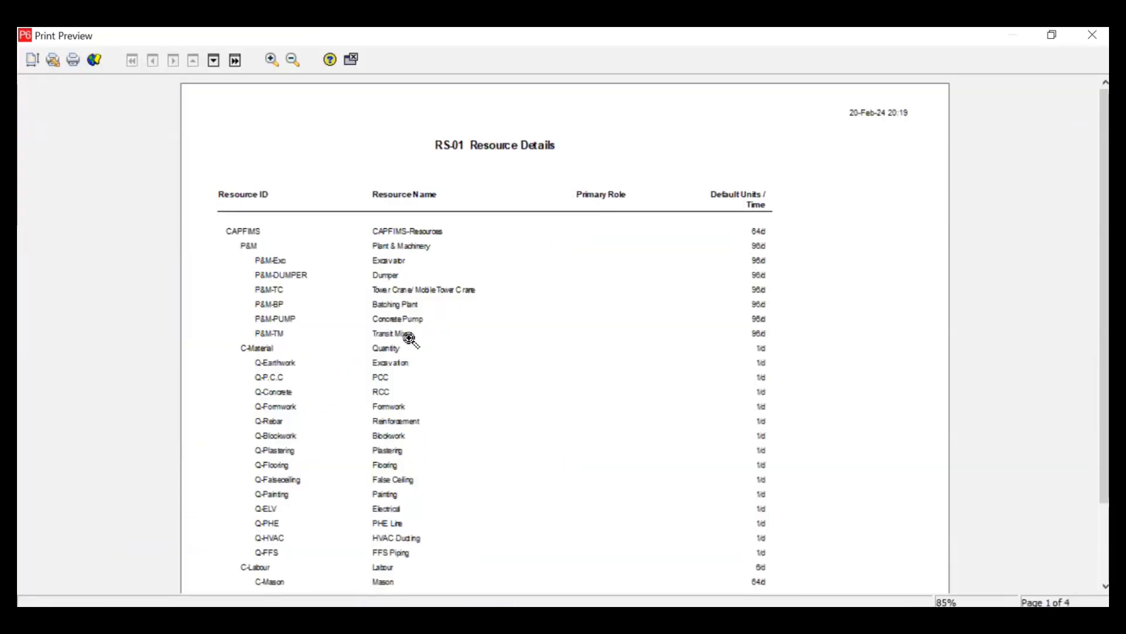
Step: Page through the RS-01 preview from page 2 to the last page 4, then close it
scroll(1087, 258, down, 2)
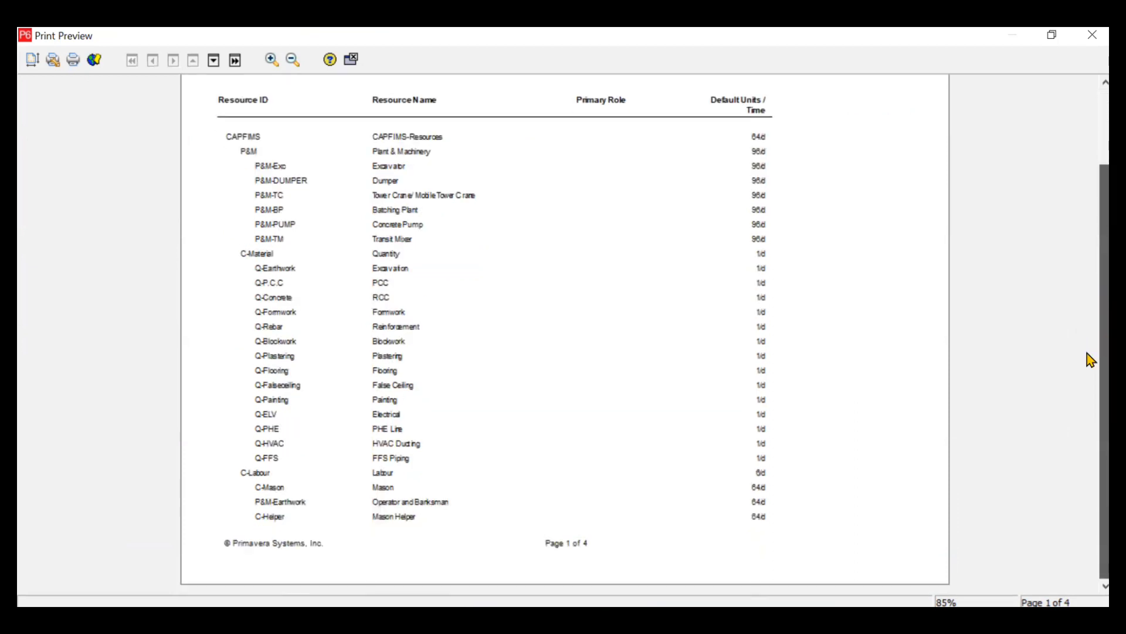
click(212, 61)
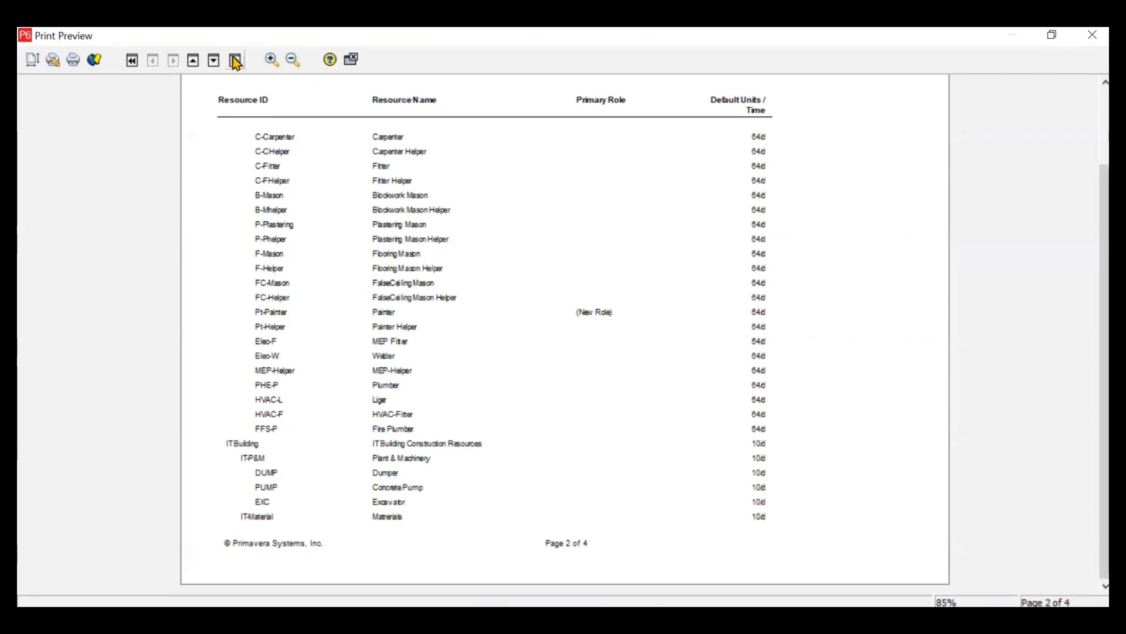
click(216, 62)
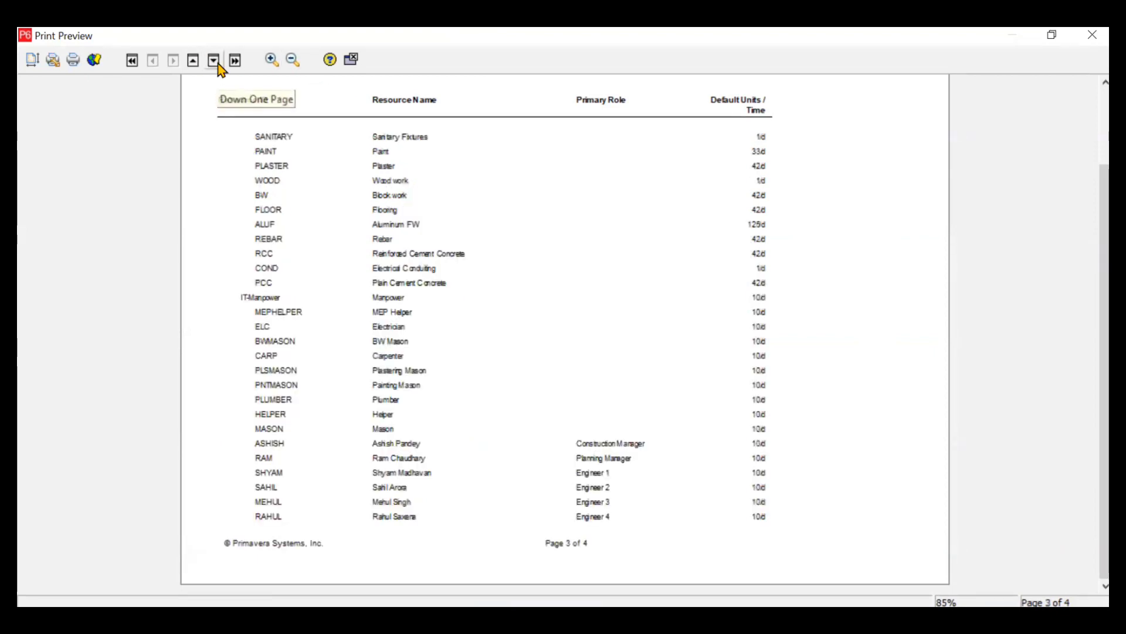
click(231, 65)
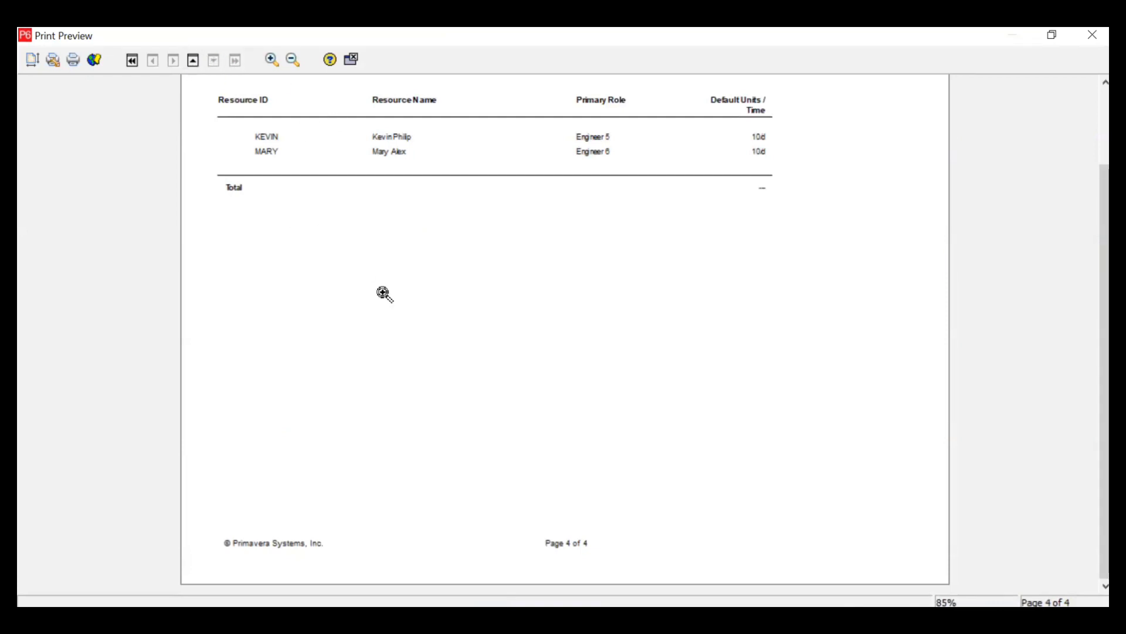
click(1092, 34)
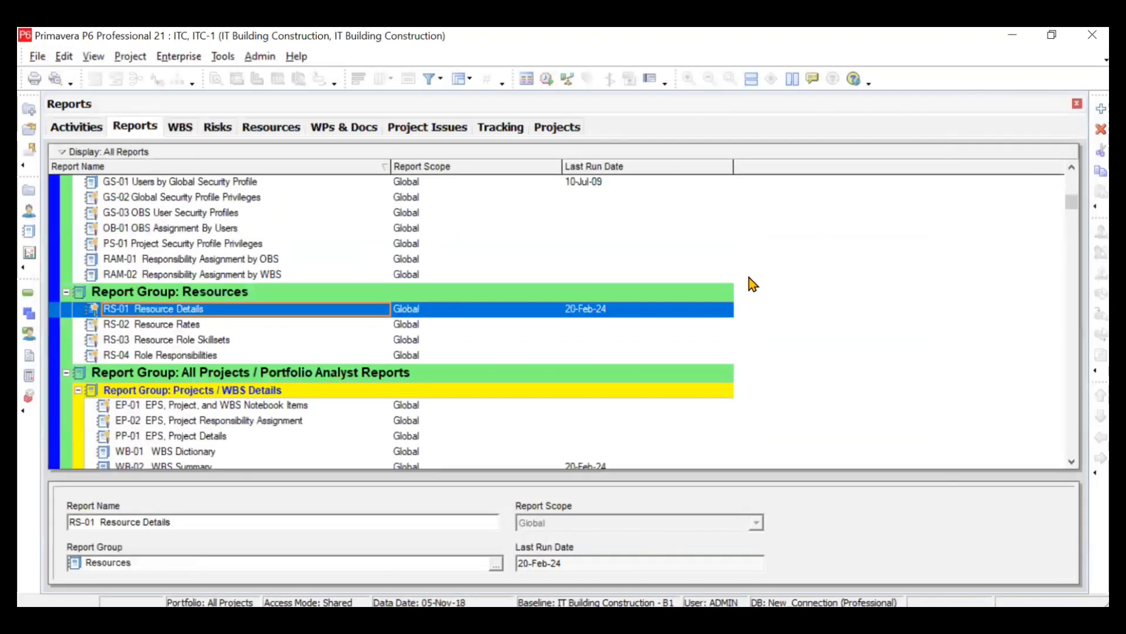
Step: Launch the Report Wizard with New Report and choose Activity Risks as the subject area
click(1100, 109)
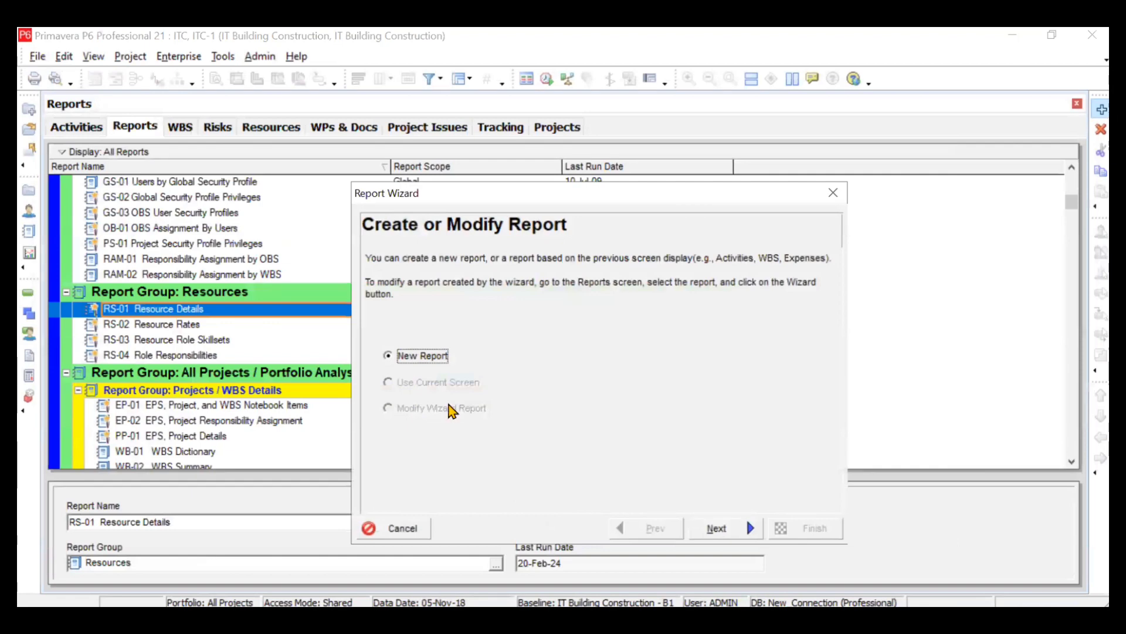
click(714, 533)
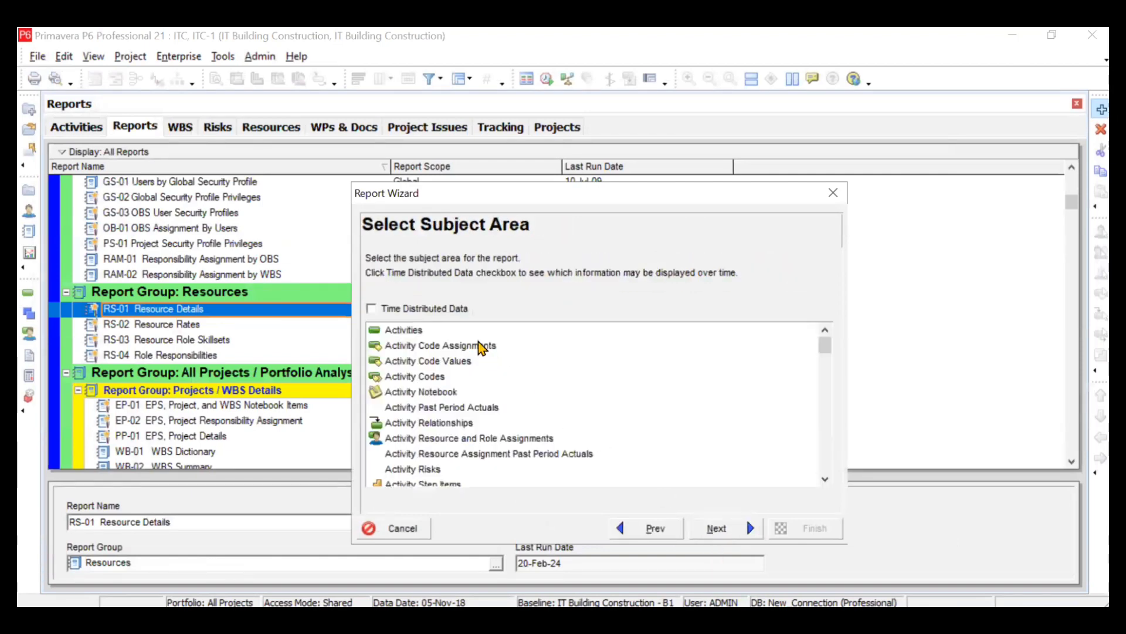
click(825, 479)
scroll(463, 384, down, 2)
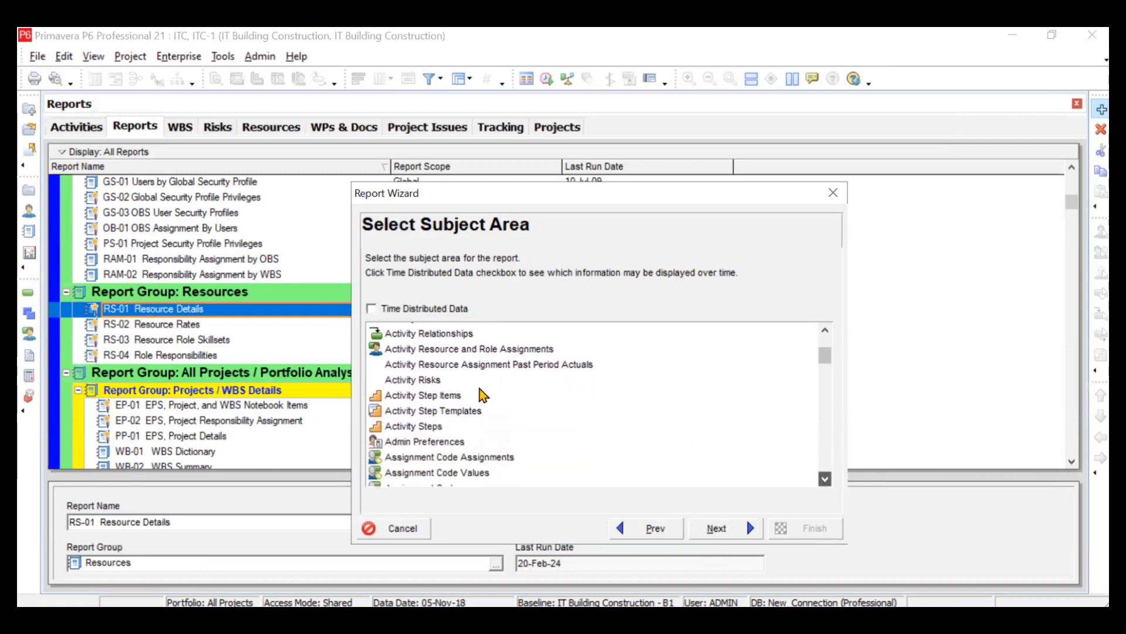
click(454, 349)
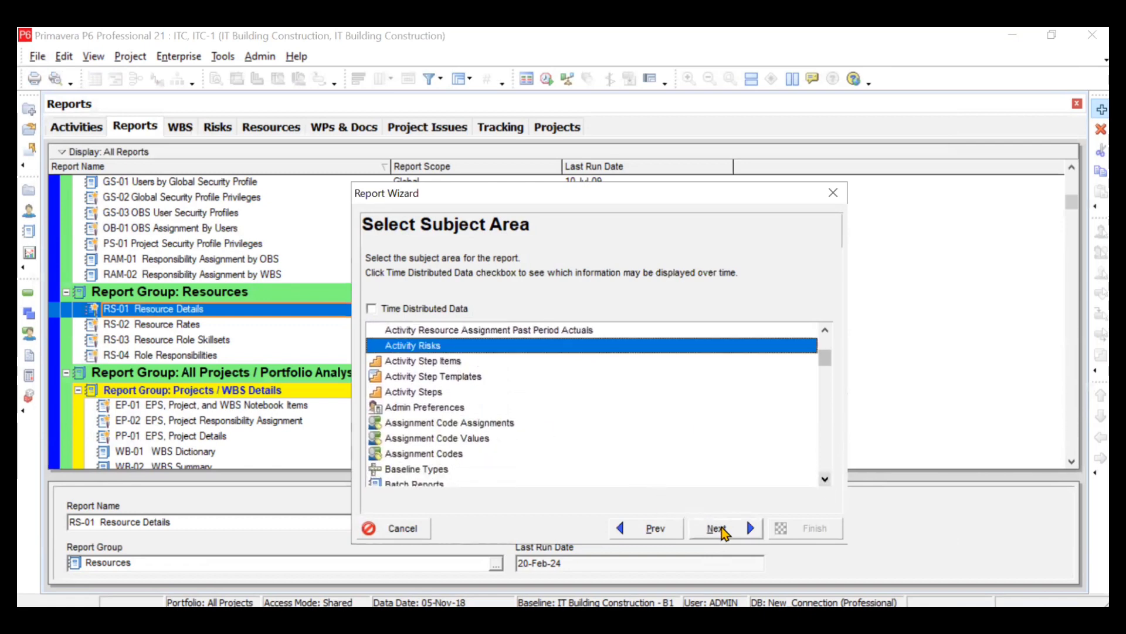
click(724, 530)
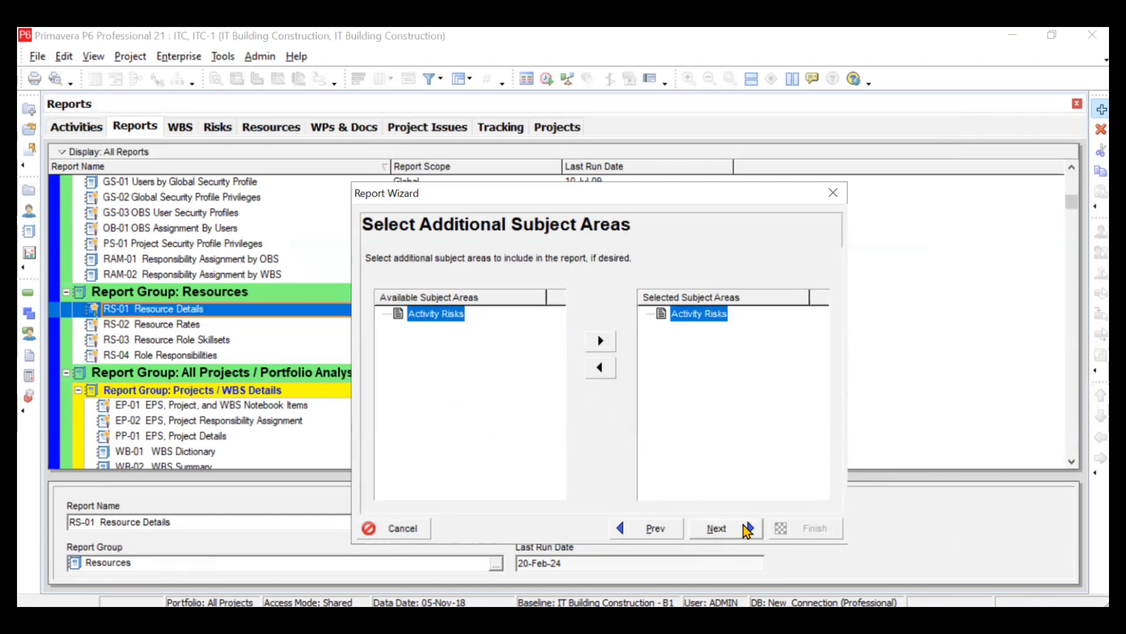
Step: Keep Activity, Risk and Project as the Activity Risks report columns
click(747, 529)
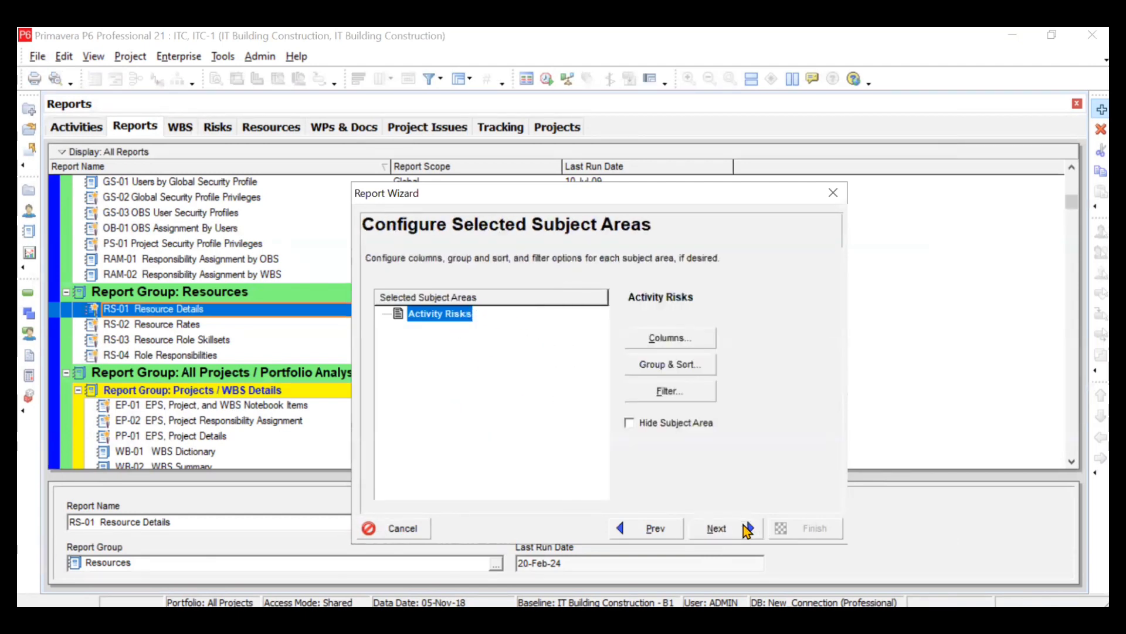
click(698, 340)
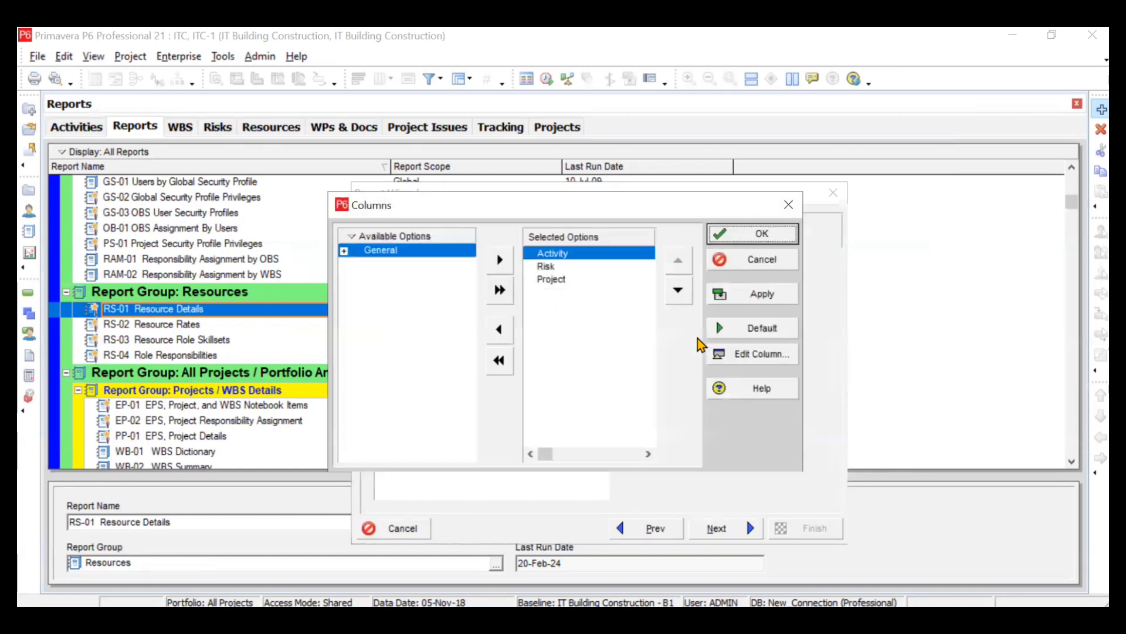
click(569, 268)
click(570, 280)
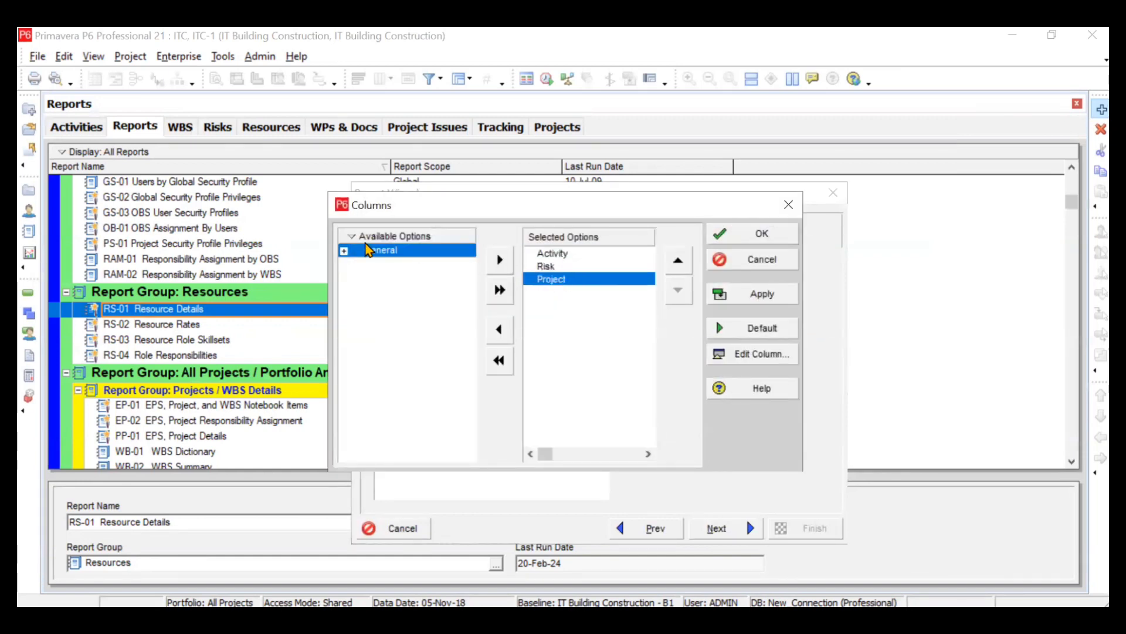
click(344, 251)
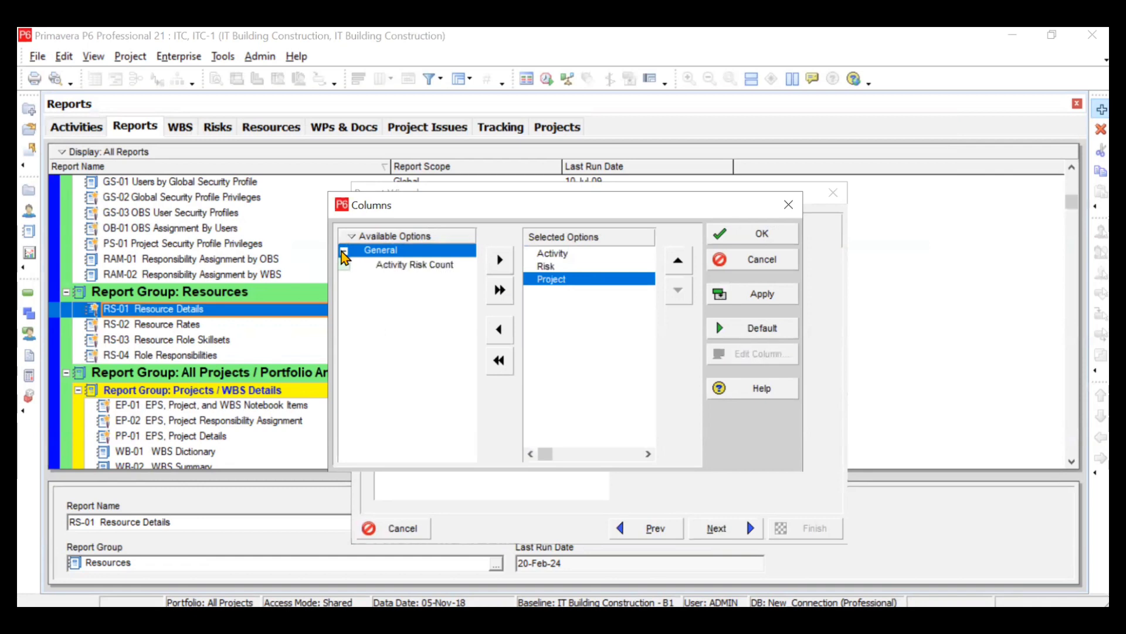
click(405, 265)
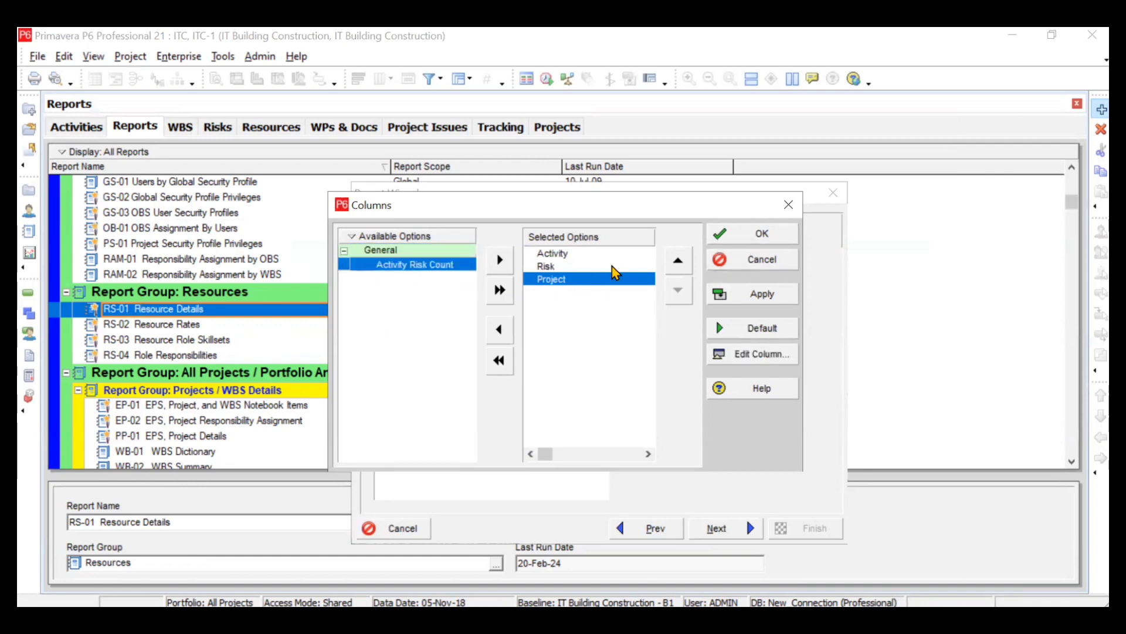
click(735, 239)
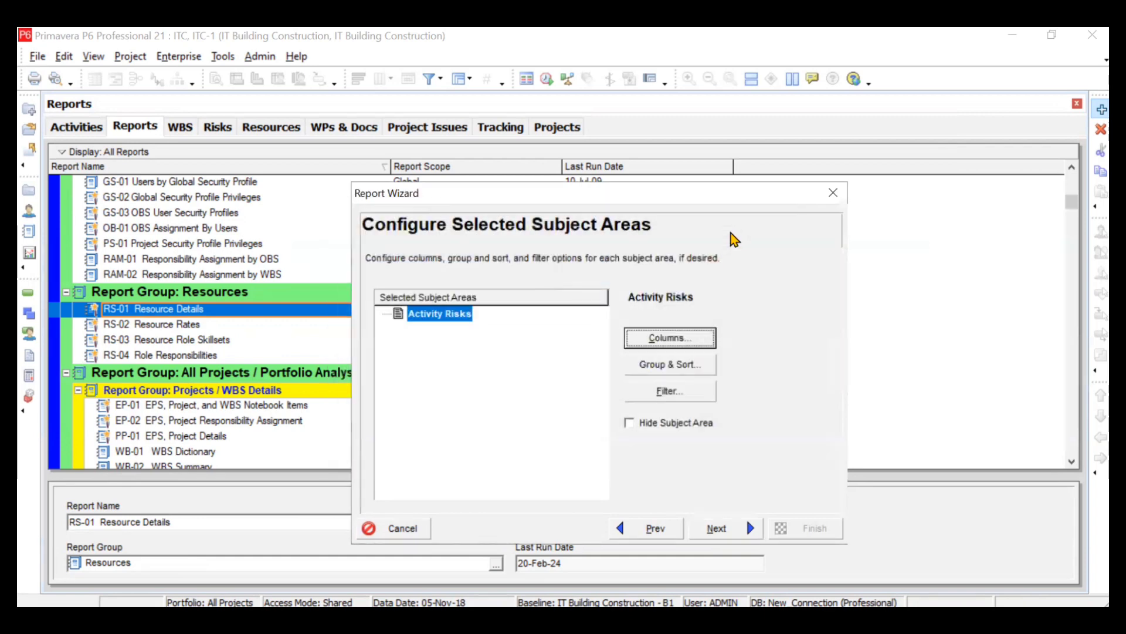
Step: Check Group & Sort without changes, then bring up the Filter settings
click(682, 364)
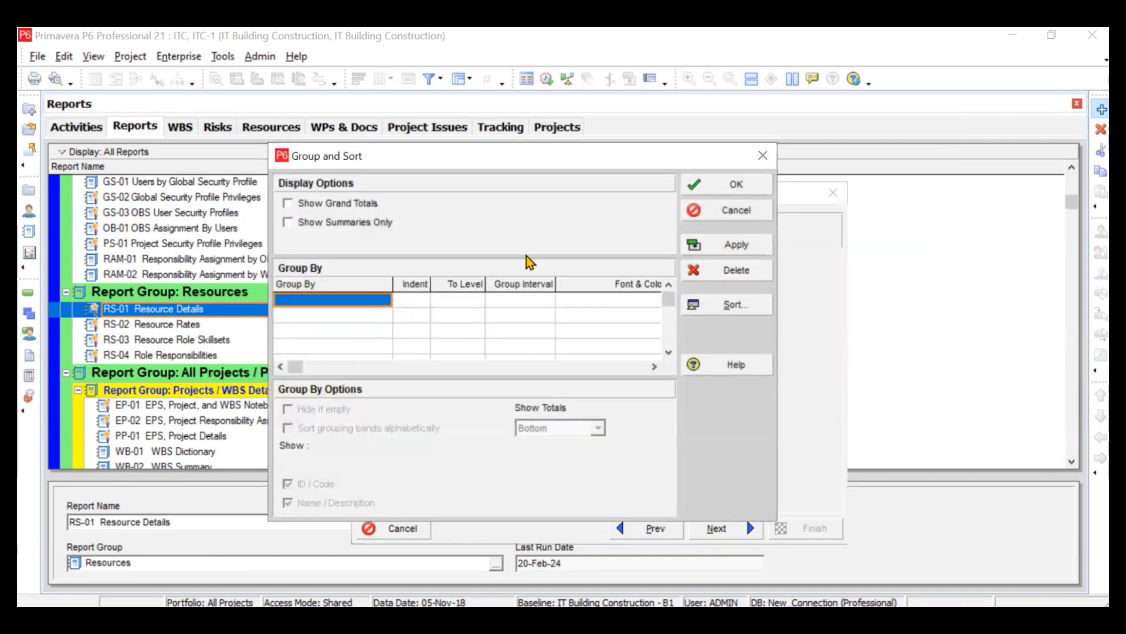
click(762, 156)
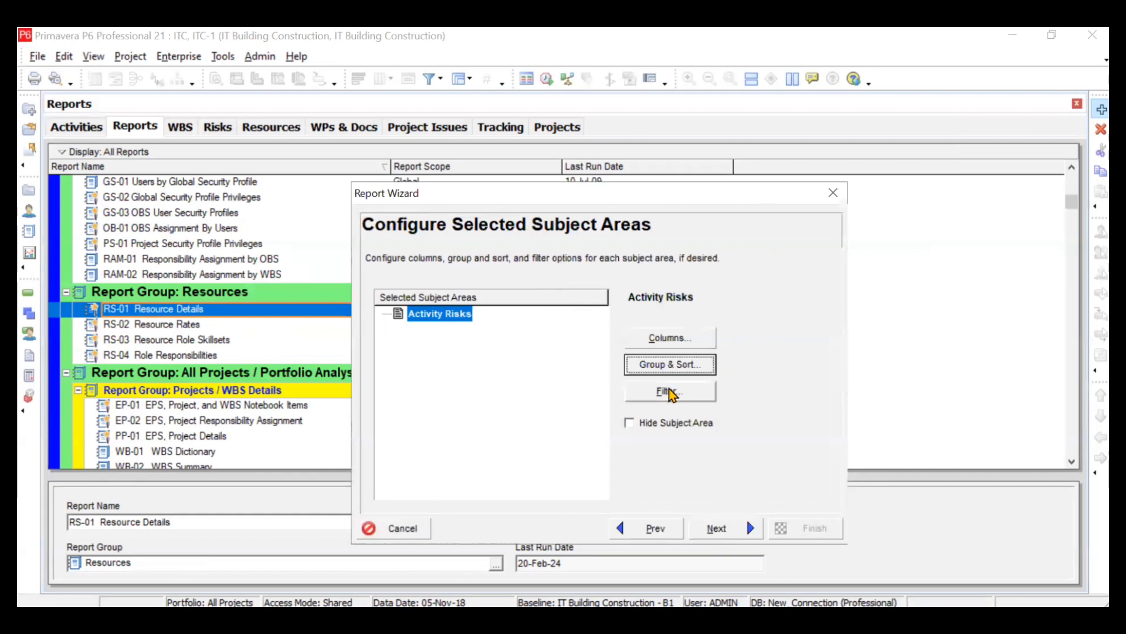
click(671, 393)
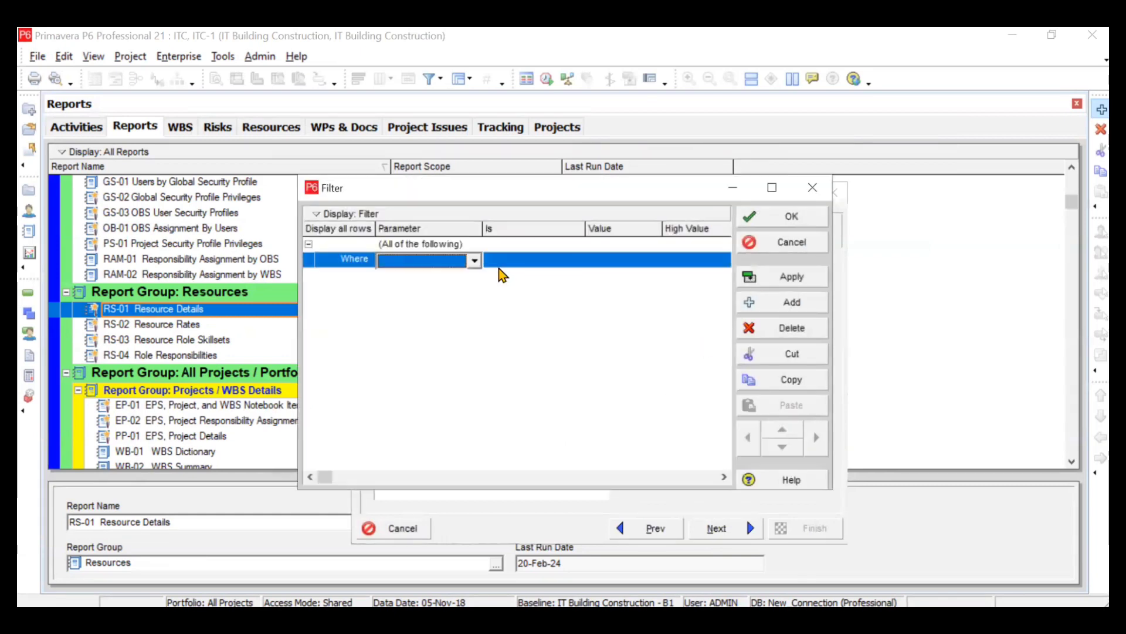
Step: Filter the Activity Risks report on Activity equals activity 3, Foundation
click(473, 260)
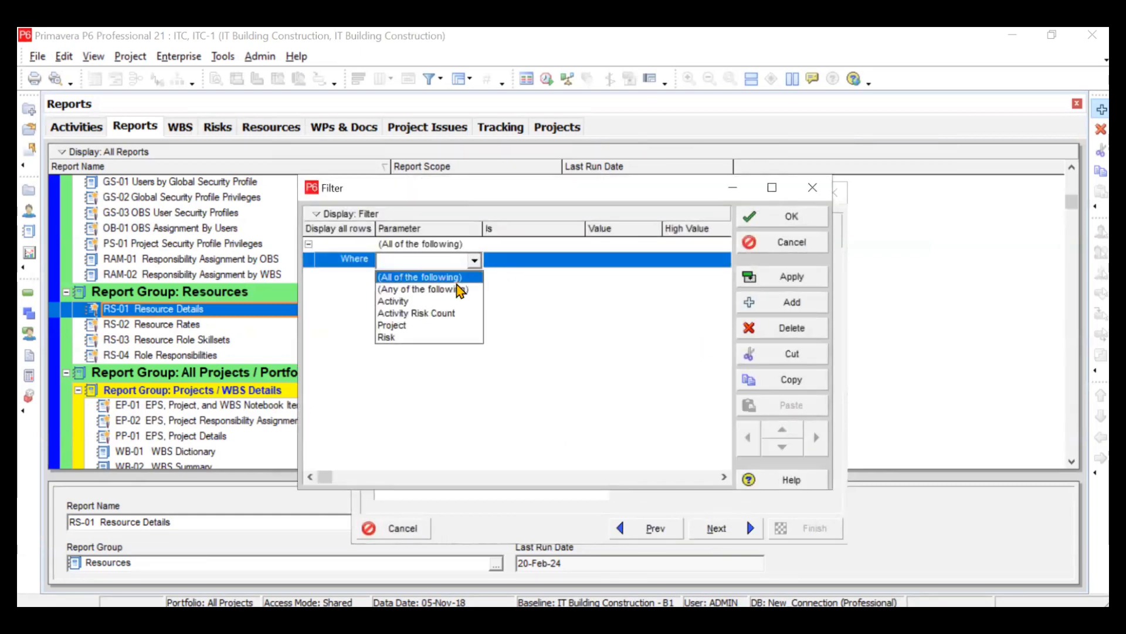
click(450, 303)
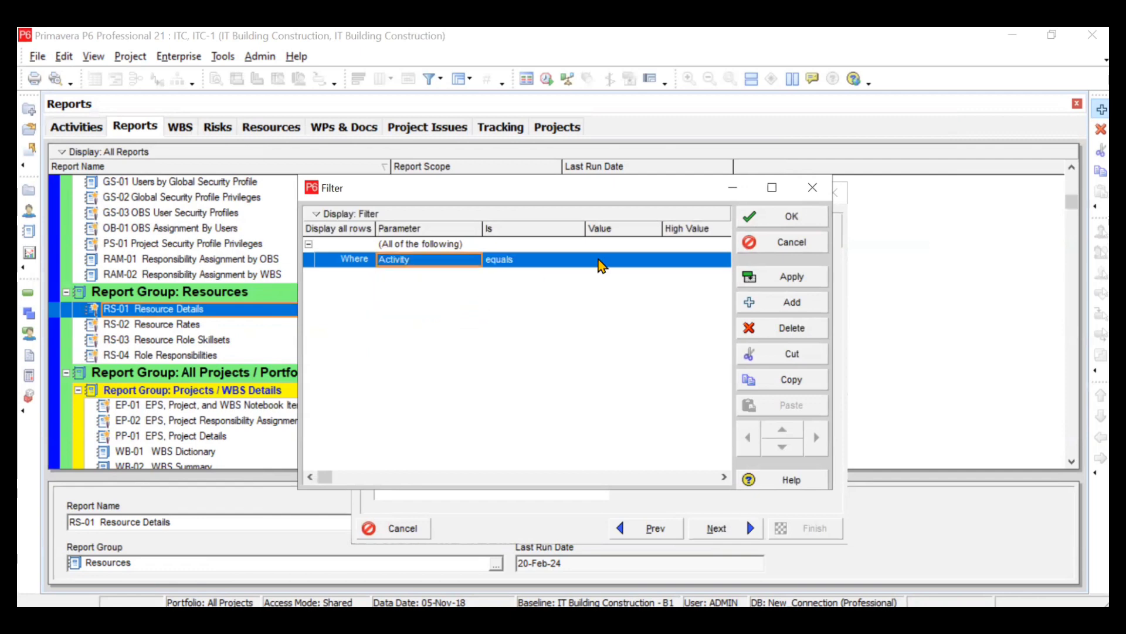
click(602, 259)
click(594, 258)
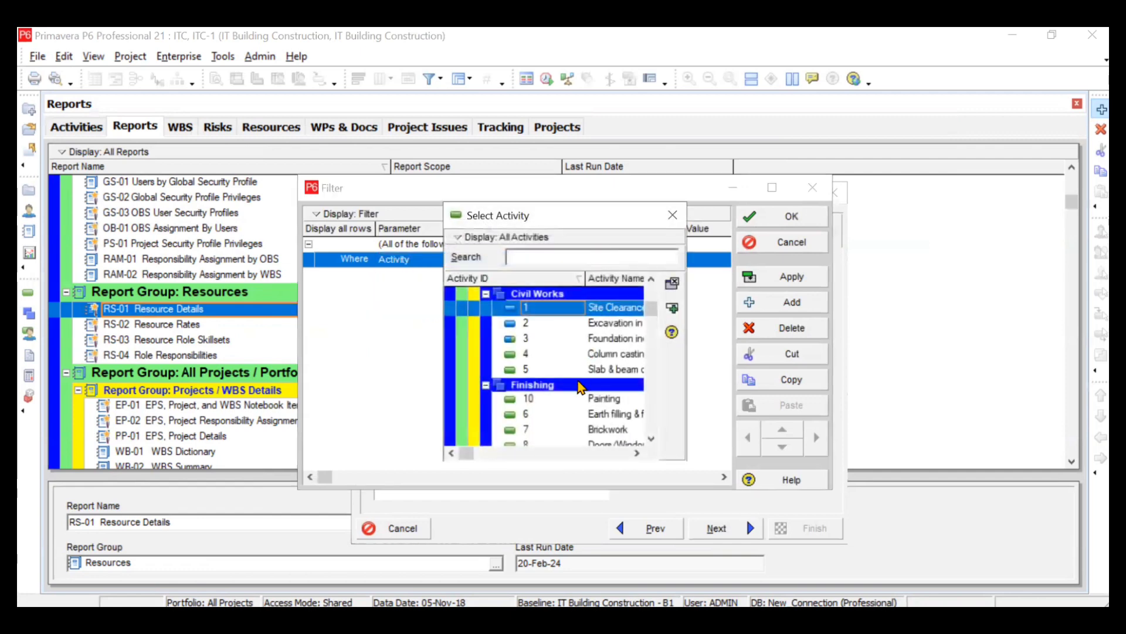
click(605, 340)
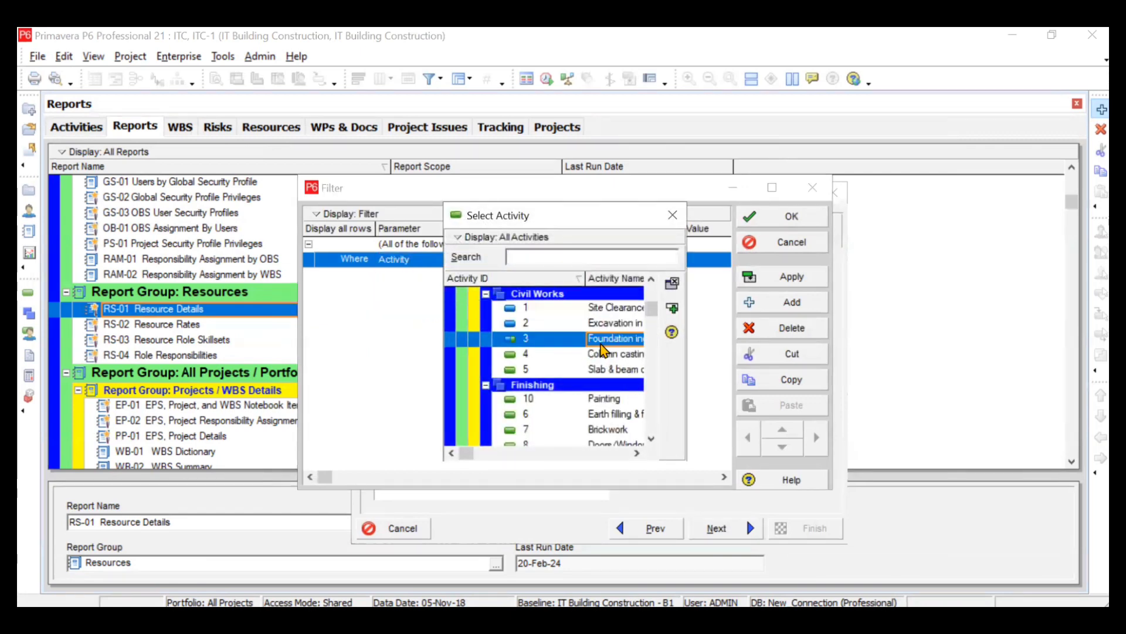
click(672, 308)
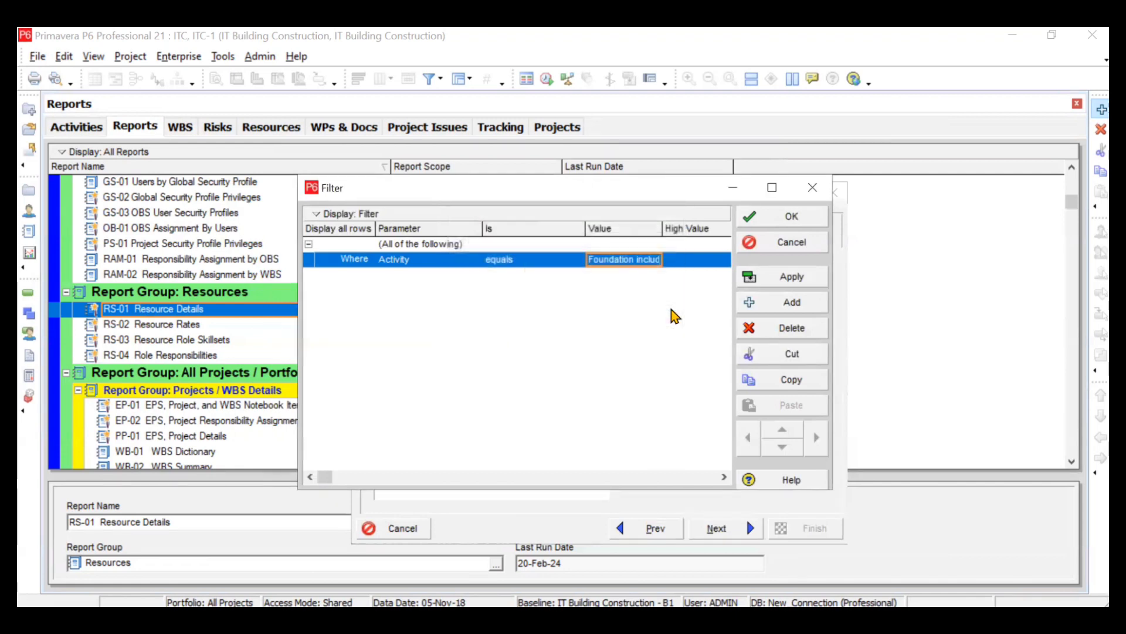
click(783, 216)
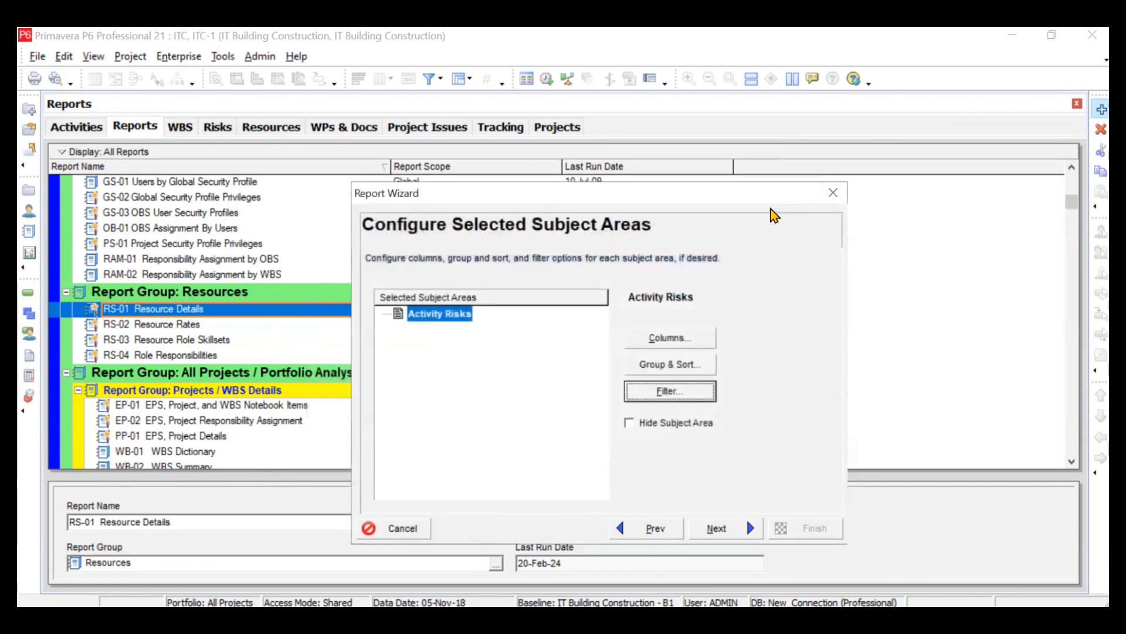
Step: Accept the Activity Risks title, run the report to Print Preview, then close the preview
click(716, 528)
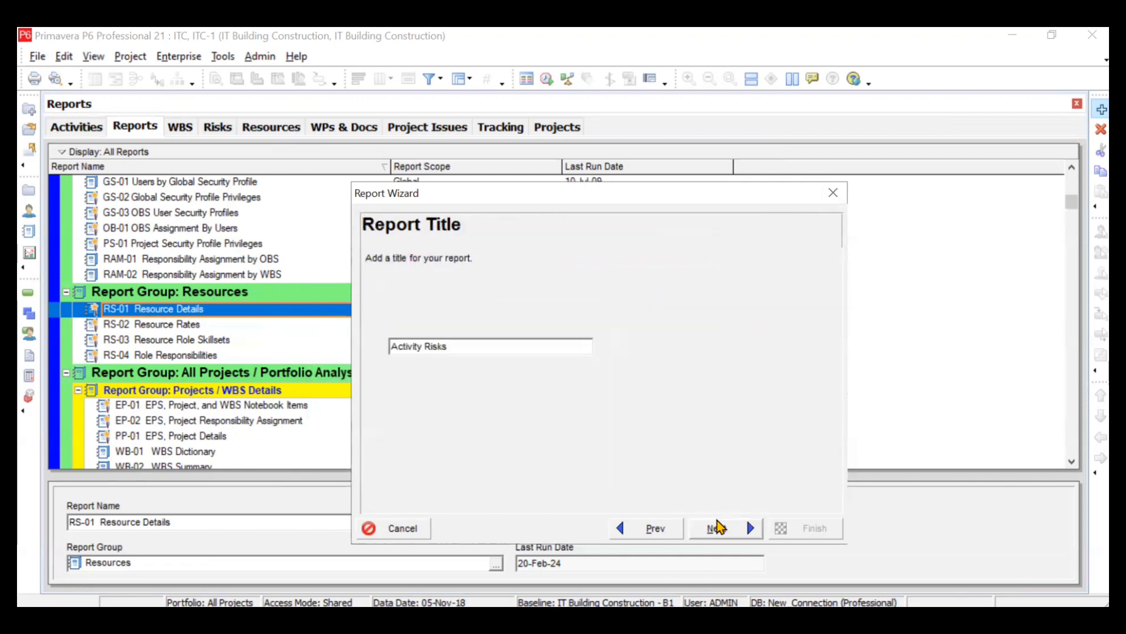
click(718, 528)
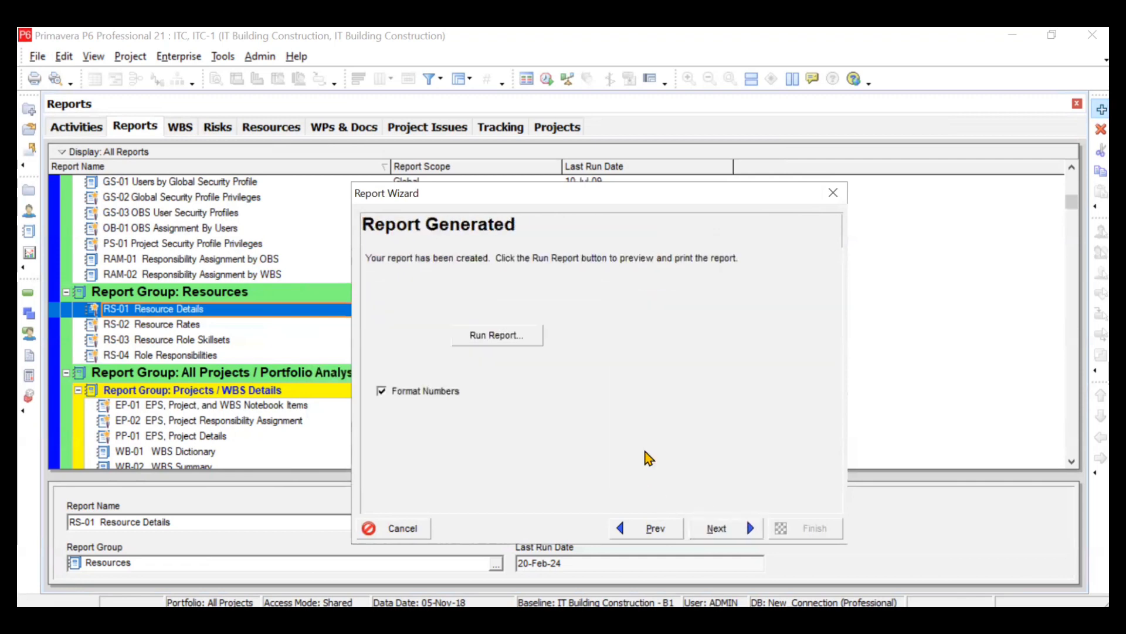
click(513, 334)
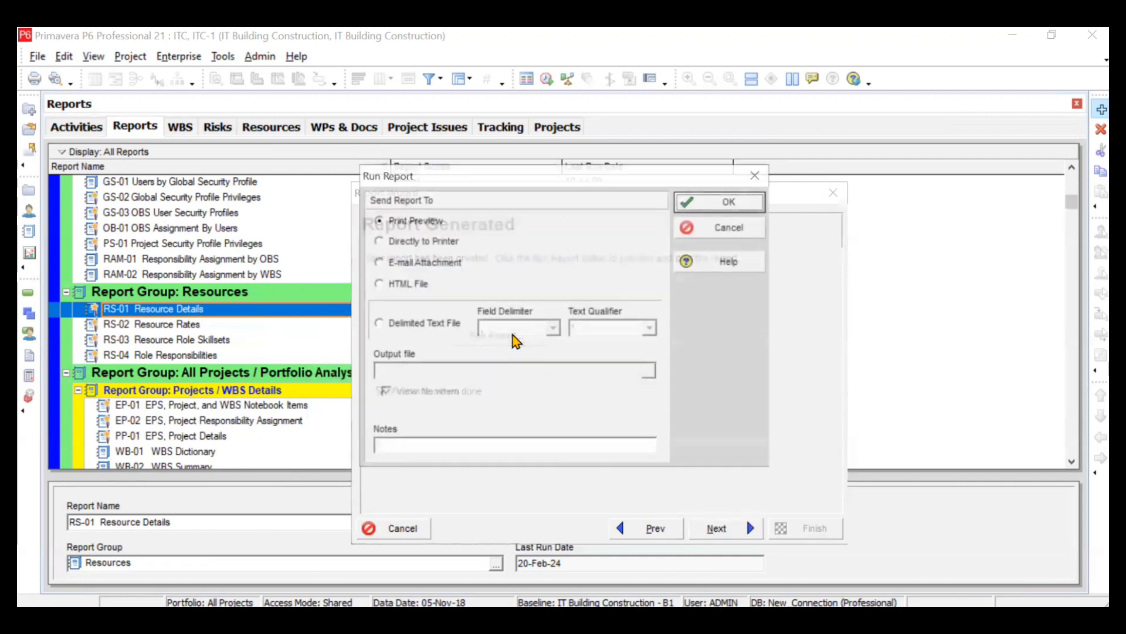
click(711, 204)
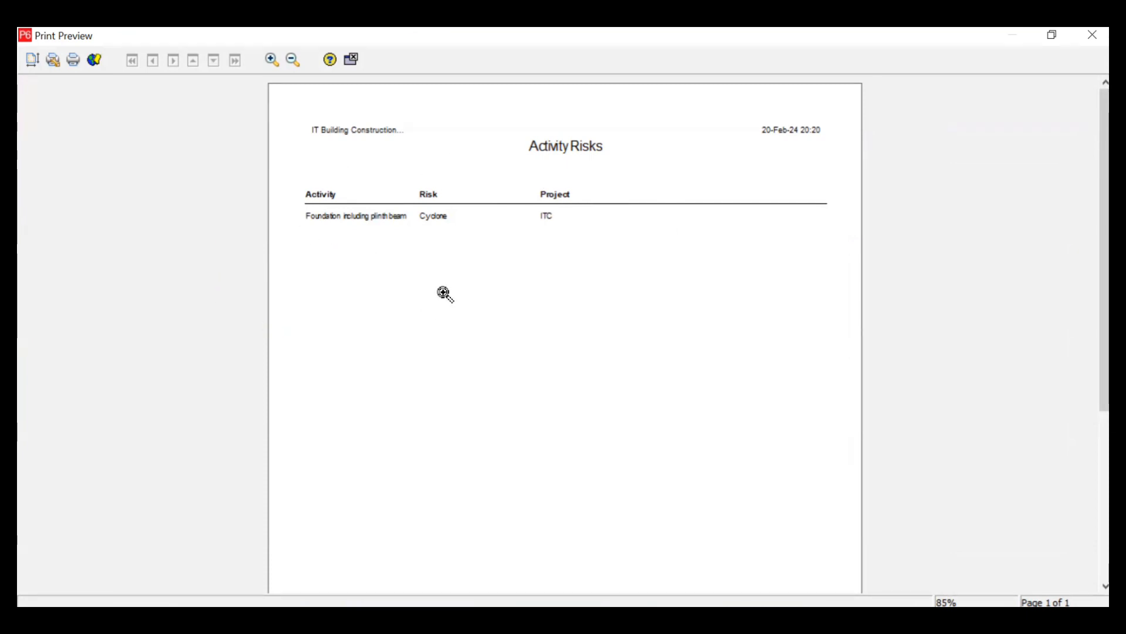
click(1090, 34)
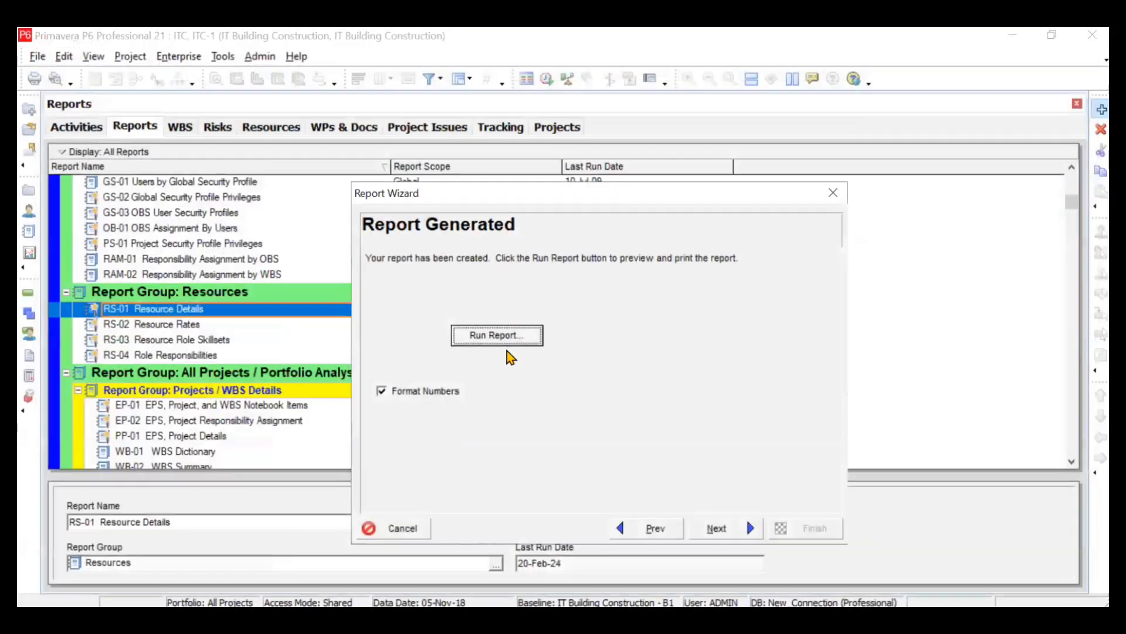
Step: Exit the finished wizard and start a brand new Report Wizard report
click(833, 193)
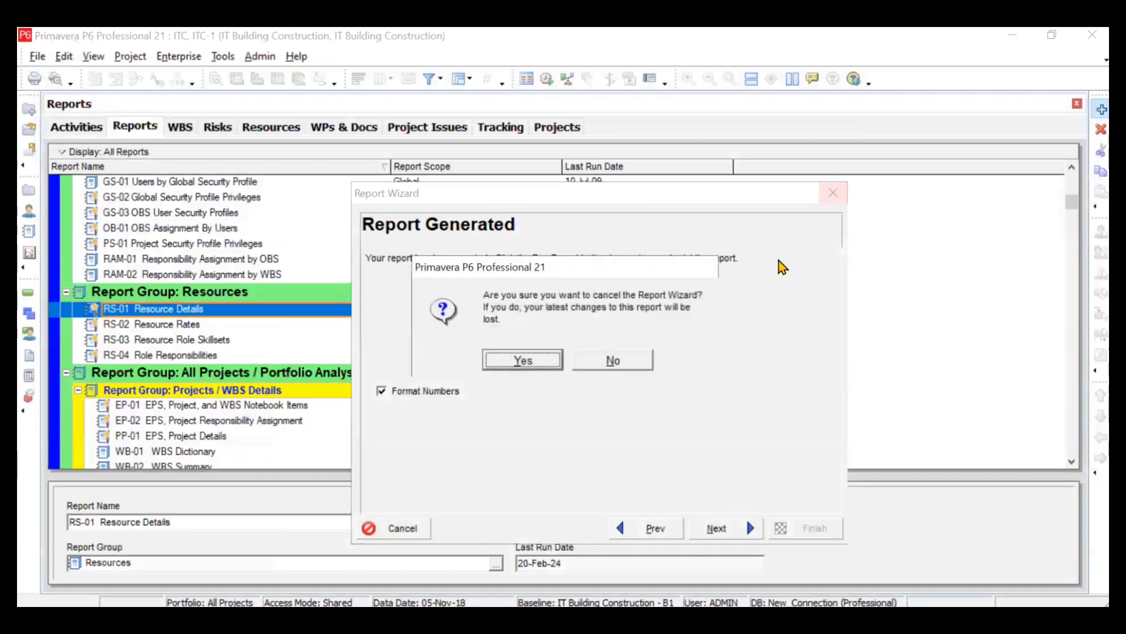
click(549, 359)
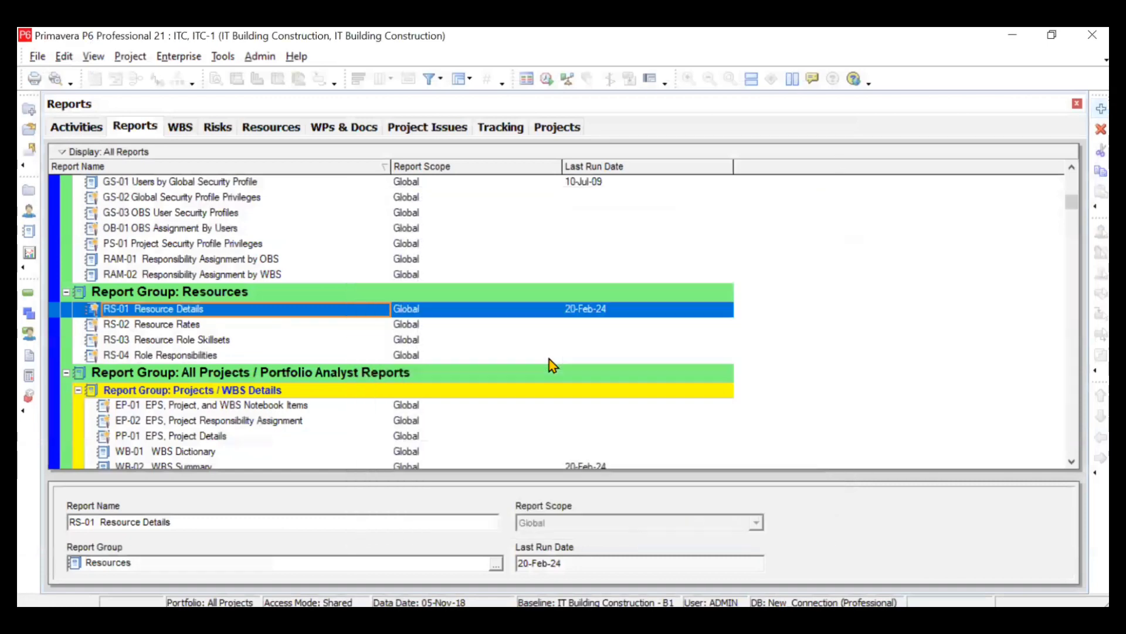
click(1088, 108)
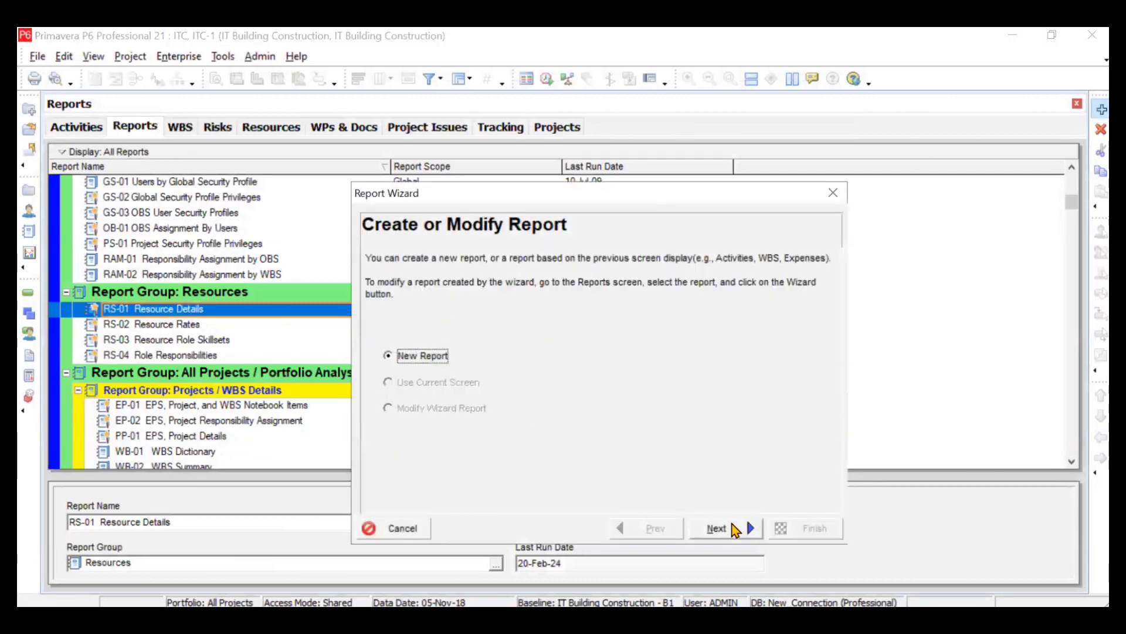
click(734, 528)
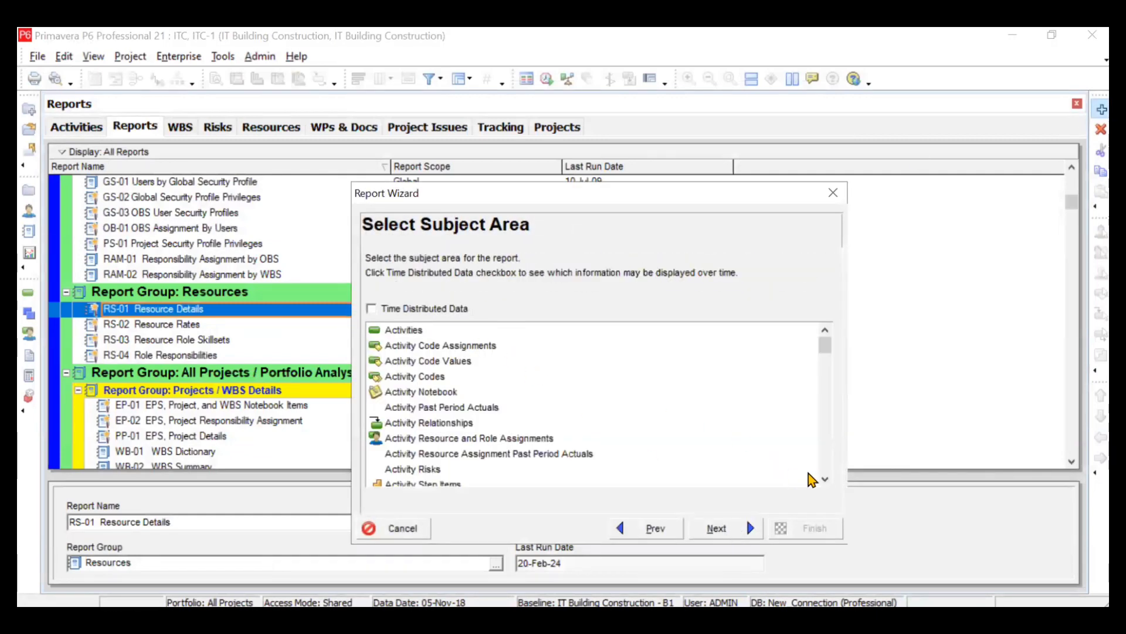
Step: Select Calendars as the subject area and advance to its configuration step
click(824, 481)
click(823, 481)
click(824, 481)
click(823, 481)
click(824, 481)
click(824, 481)
click(824, 481)
click(823, 481)
click(823, 481)
click(824, 481)
click(824, 481)
click(824, 481)
scroll(596, 440, down, 6)
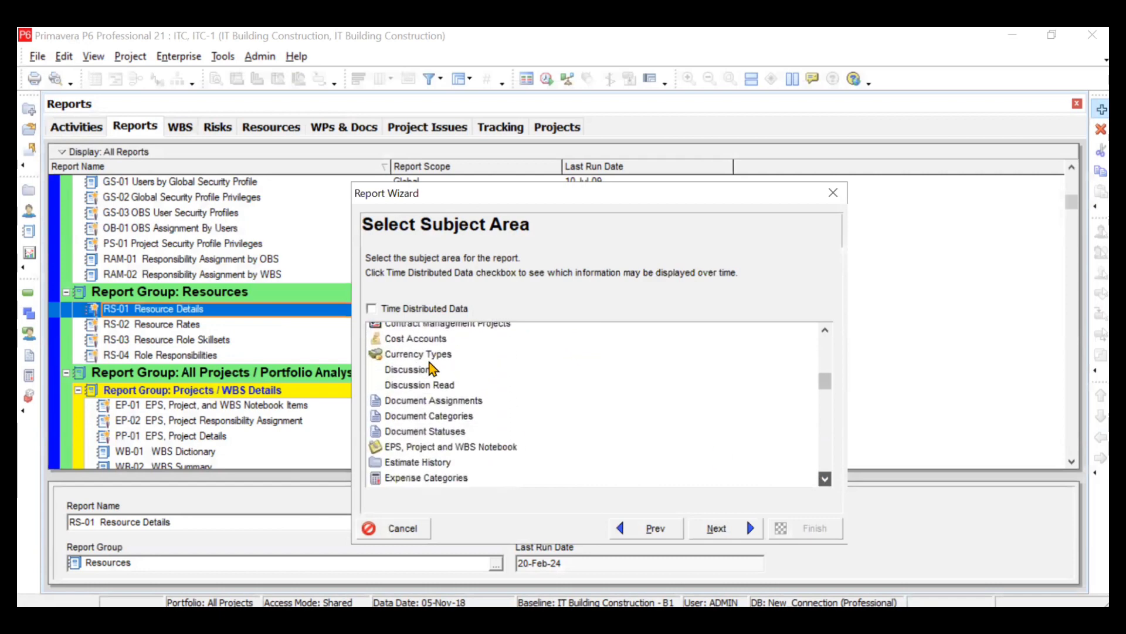
scroll(829, 343, up, 4)
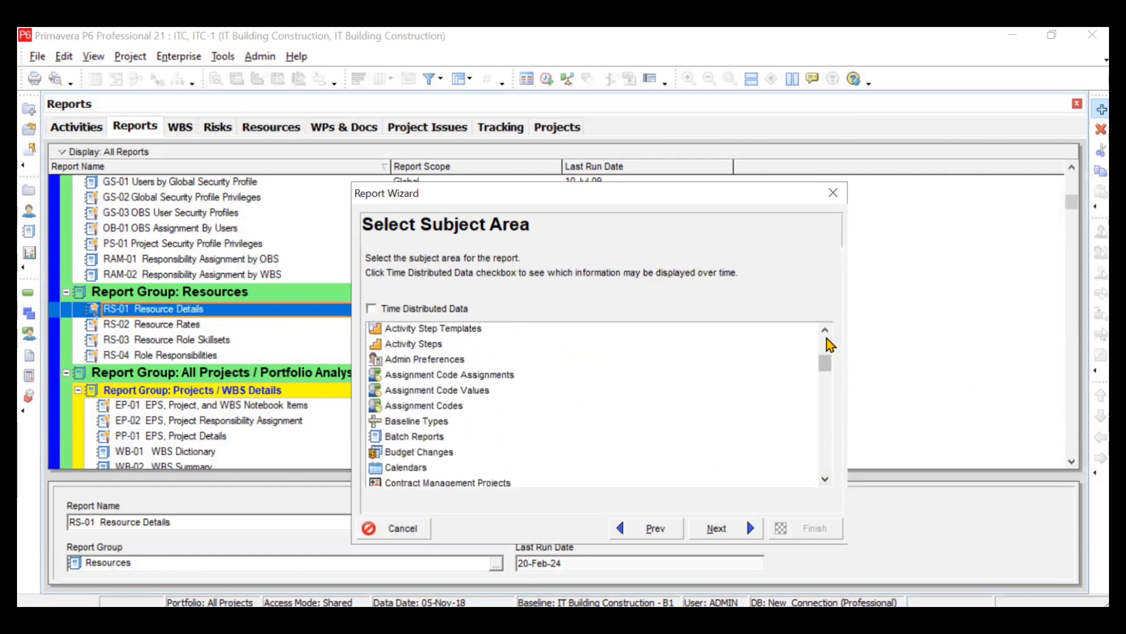
click(409, 473)
click(714, 530)
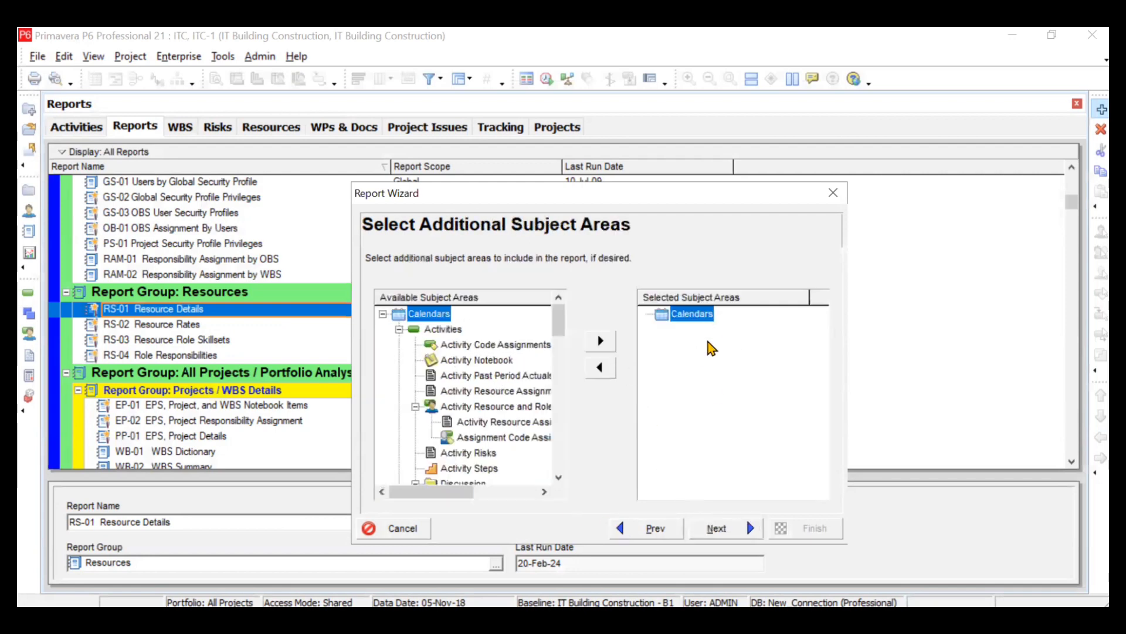
click(736, 530)
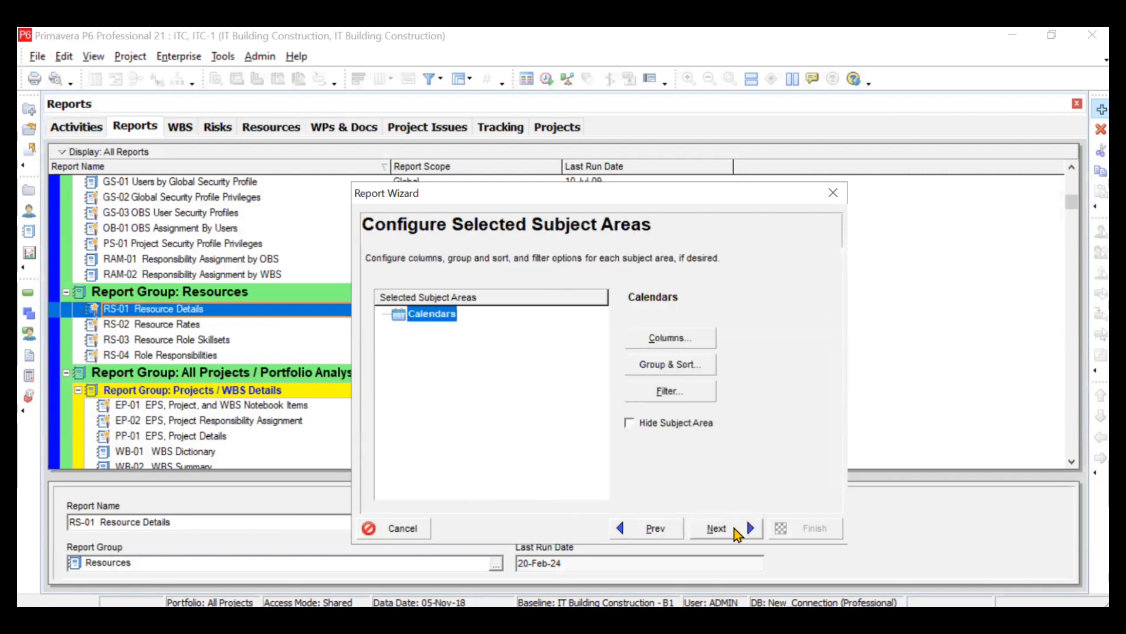
Step: Add Calendar Type and Work Hours Per Day, Month and Week columns to the Calendars report
click(678, 342)
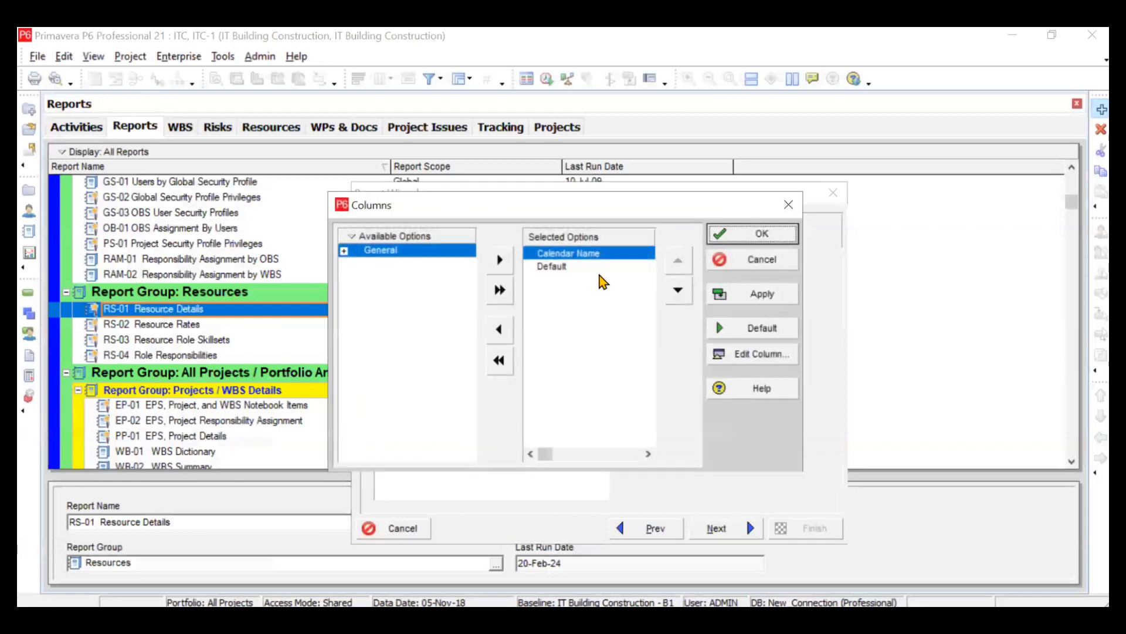
click(577, 266)
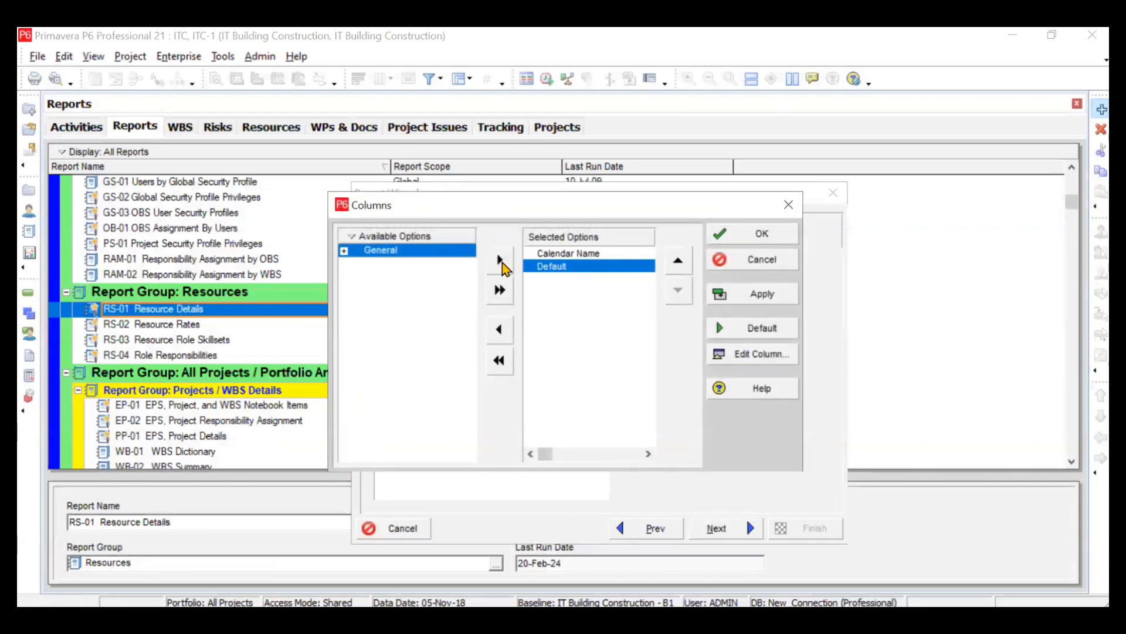
click(344, 251)
click(433, 278)
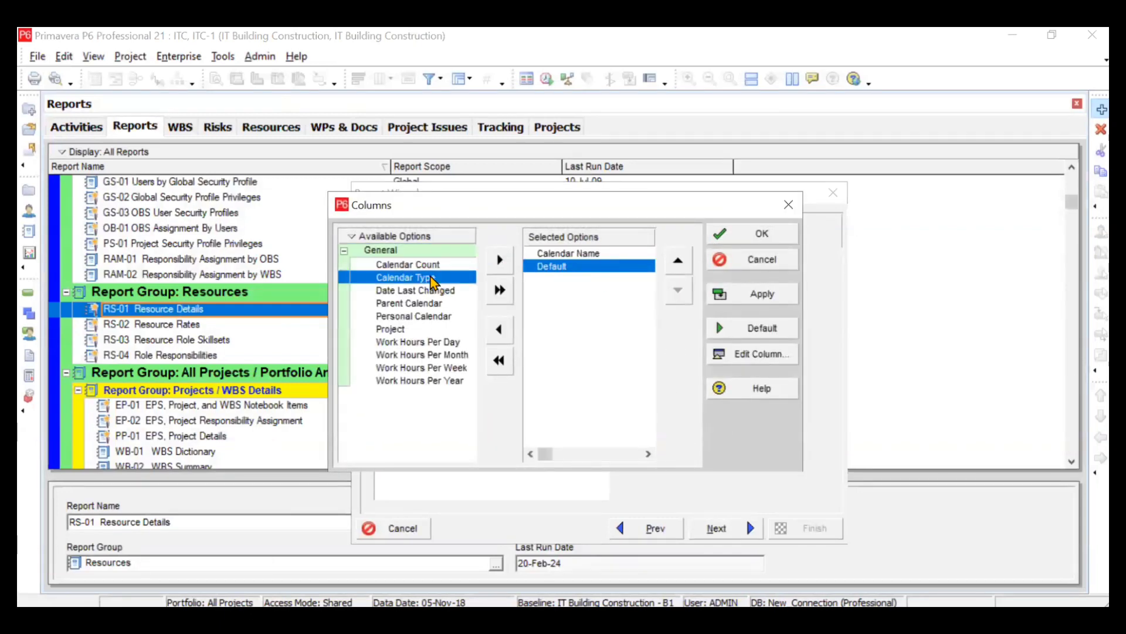
click(500, 260)
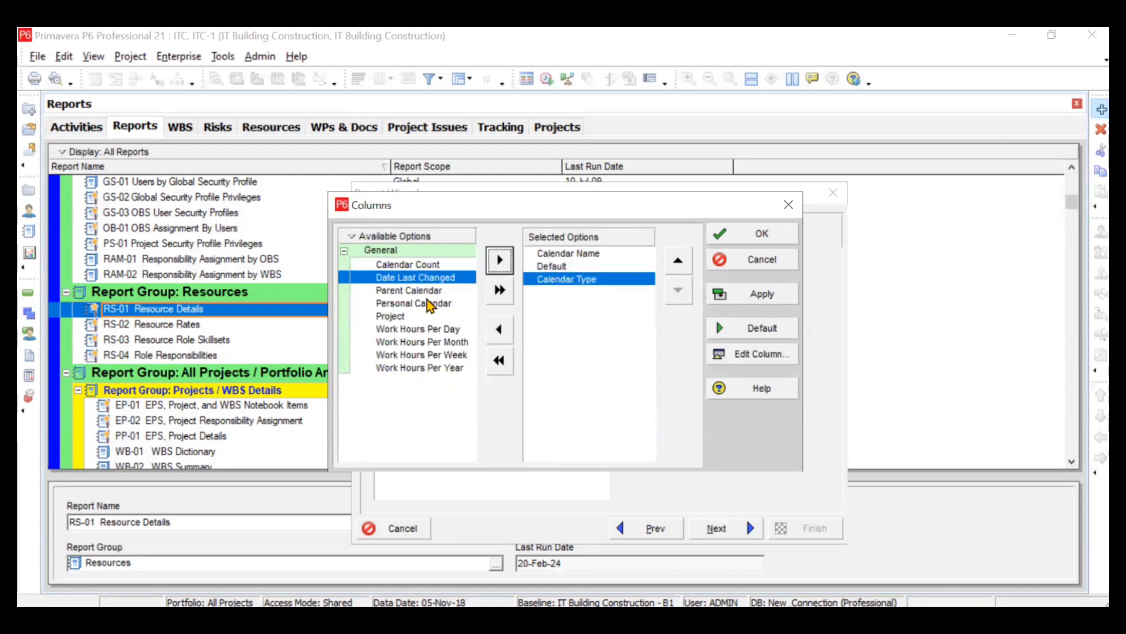
click(434, 329)
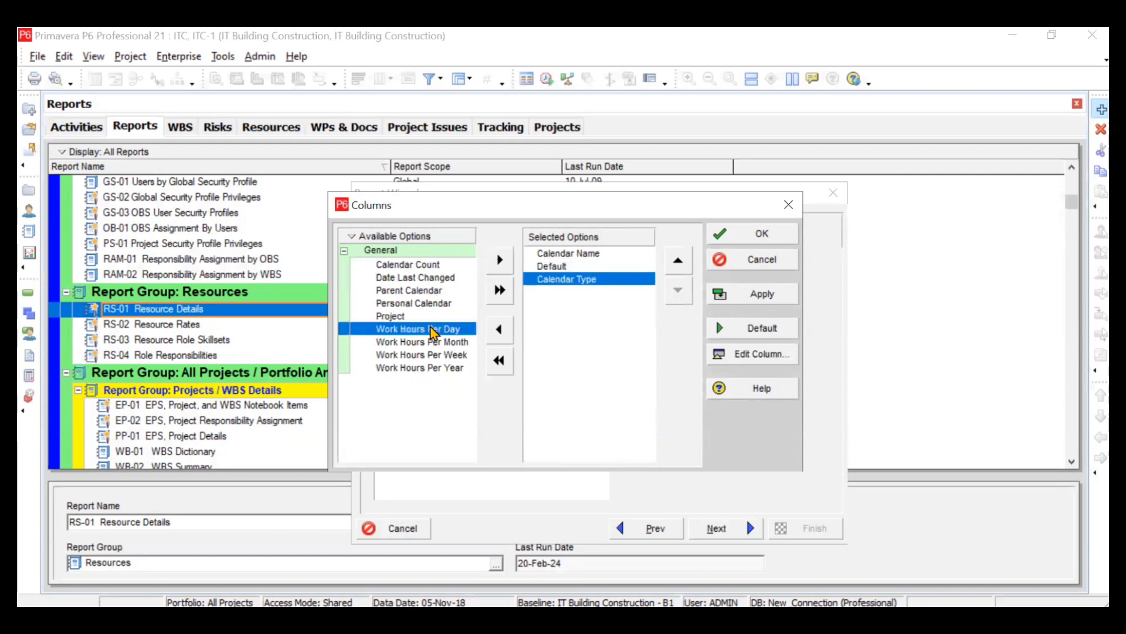
click(493, 269)
click(492, 268)
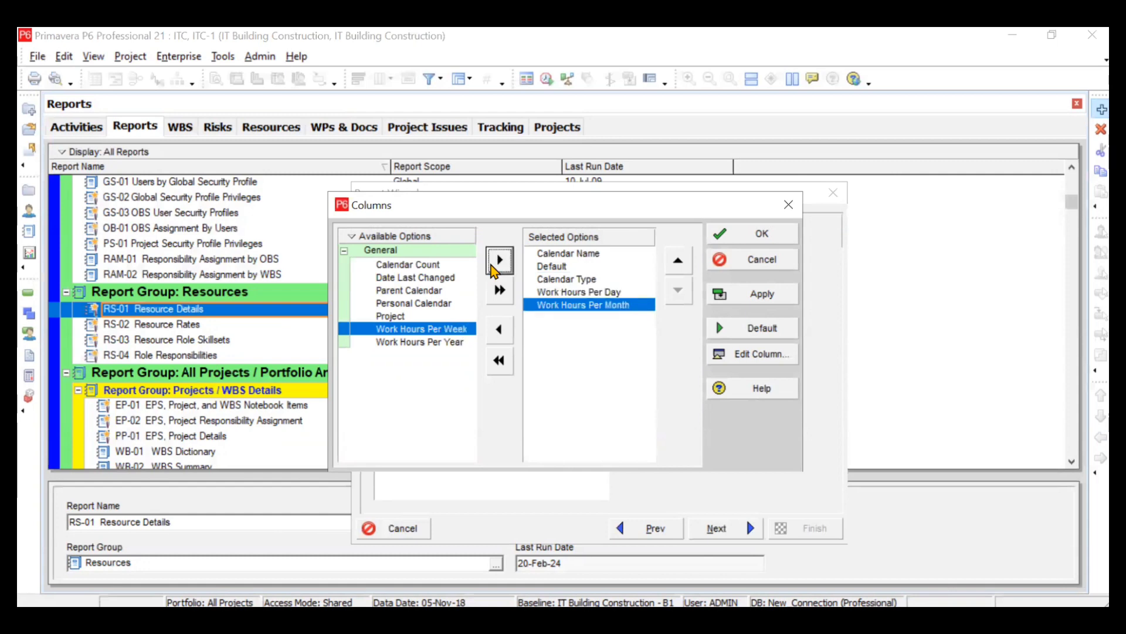
click(493, 269)
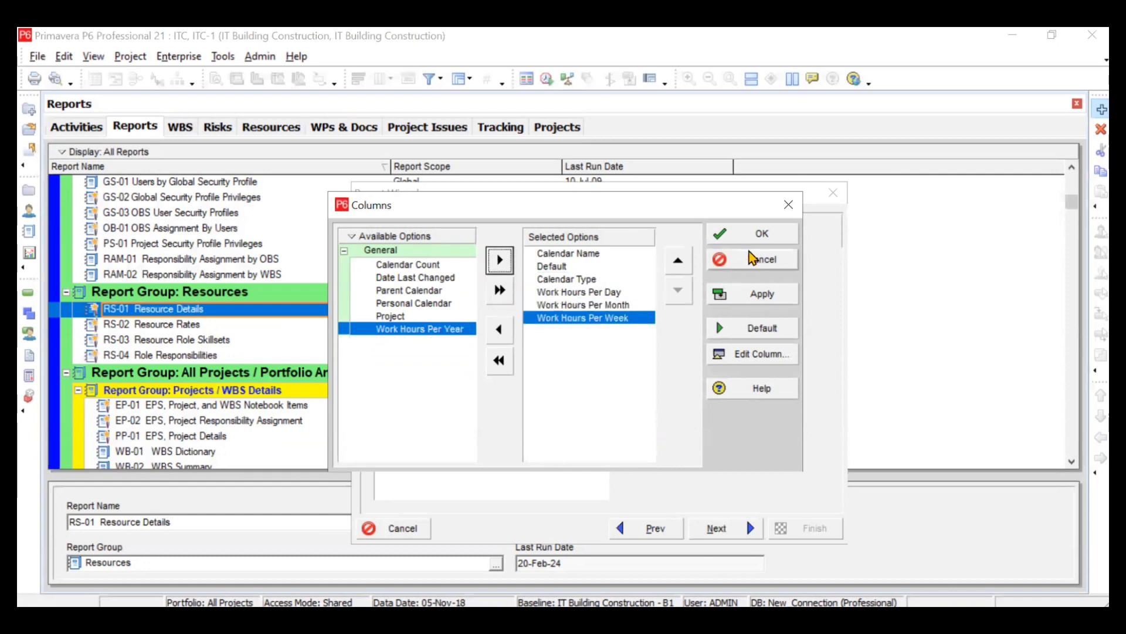
click(756, 236)
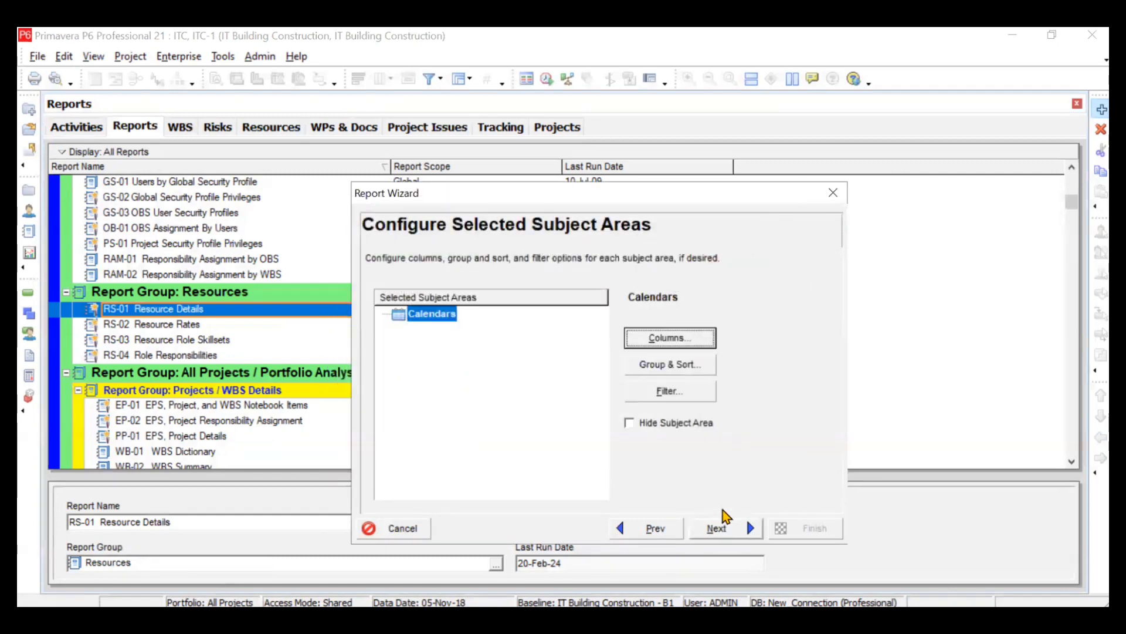
Step: Leave the Calendar Type filter unchanged and finish the report under the title Calendars
click(663, 392)
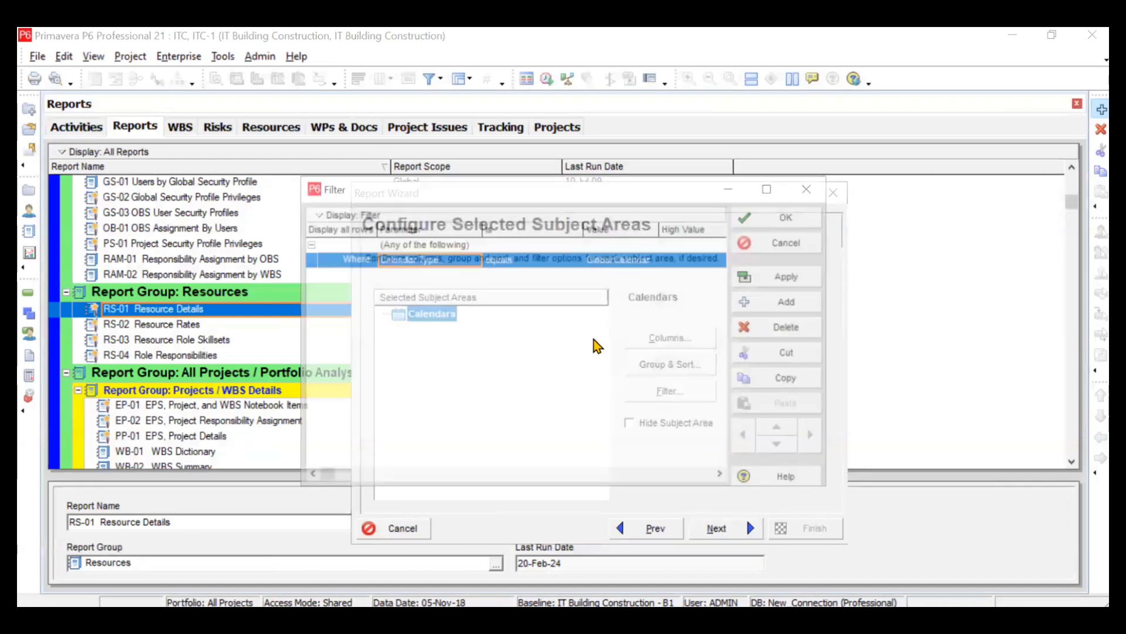
click(465, 259)
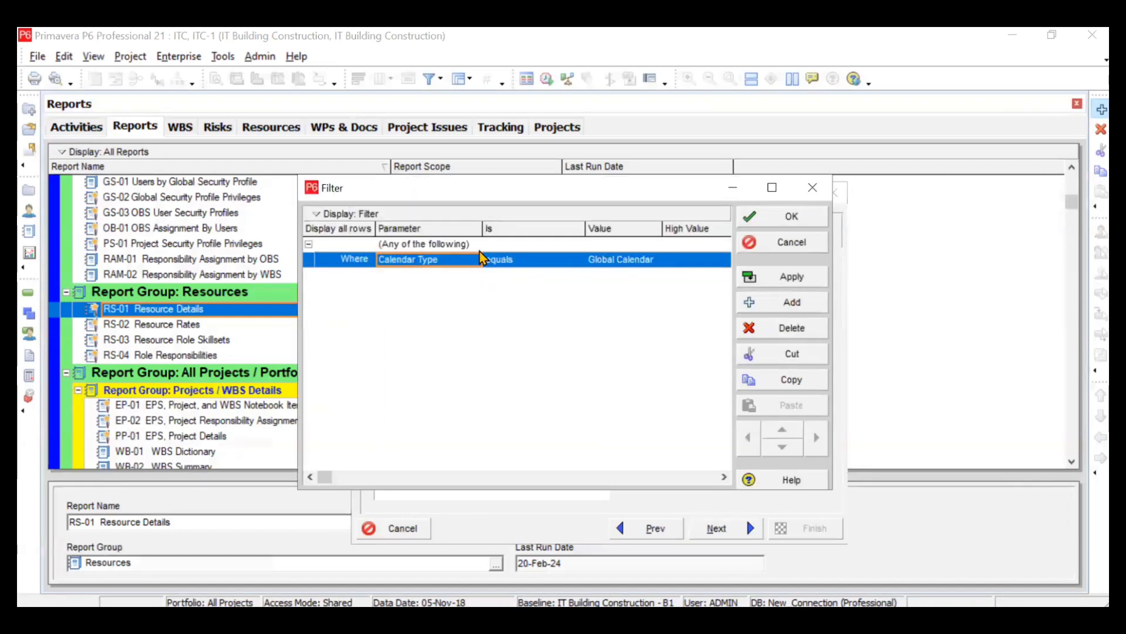
click(460, 260)
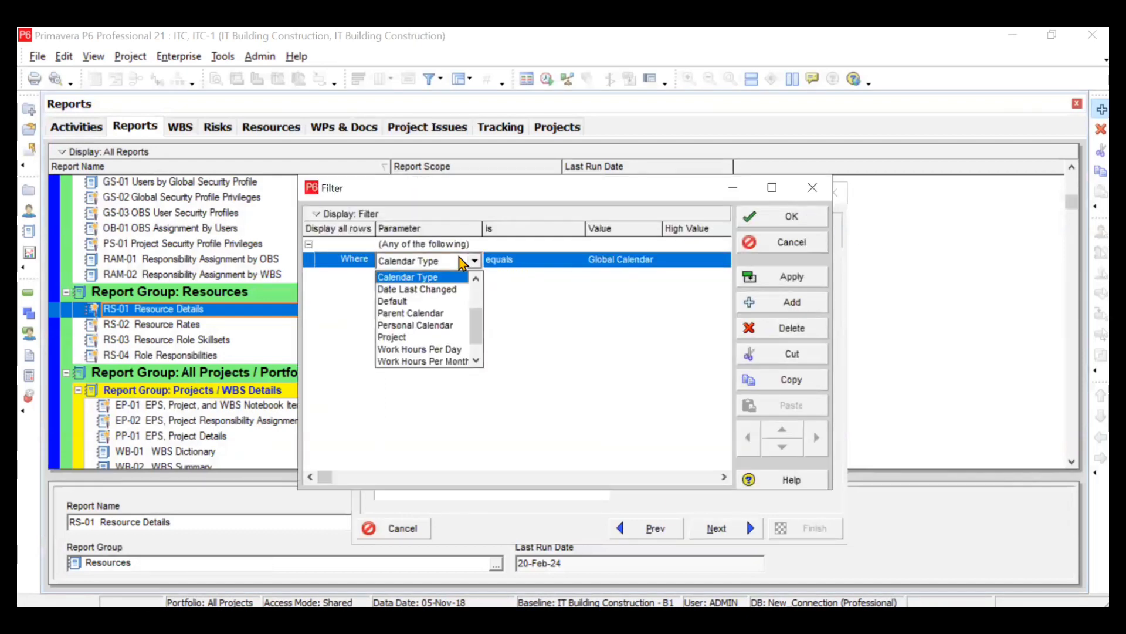
click(531, 339)
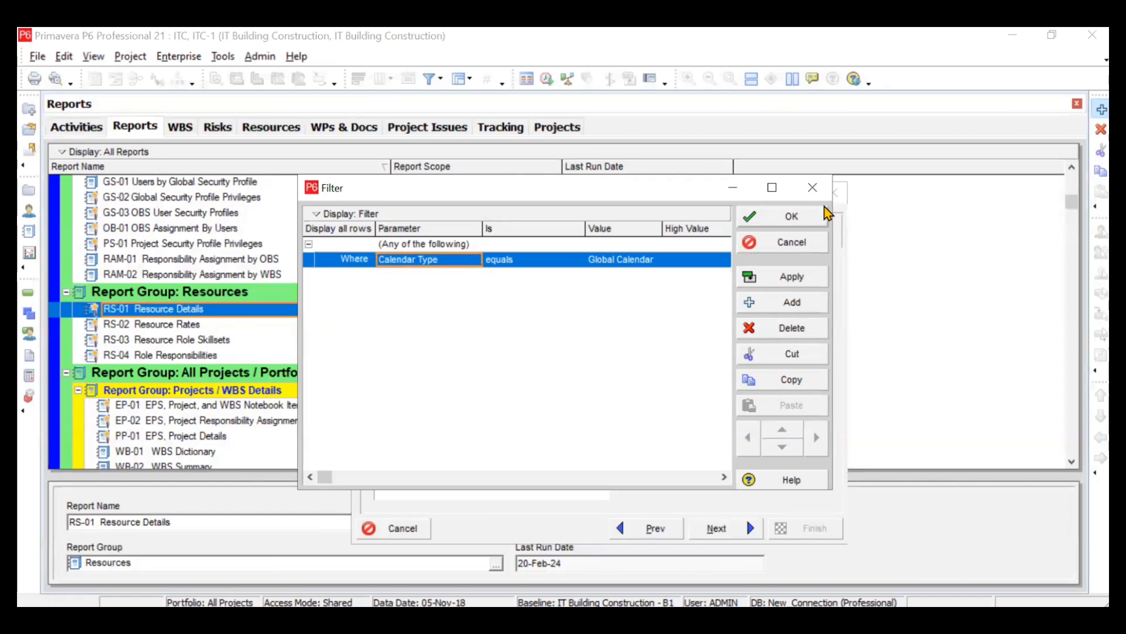
click(813, 187)
click(720, 526)
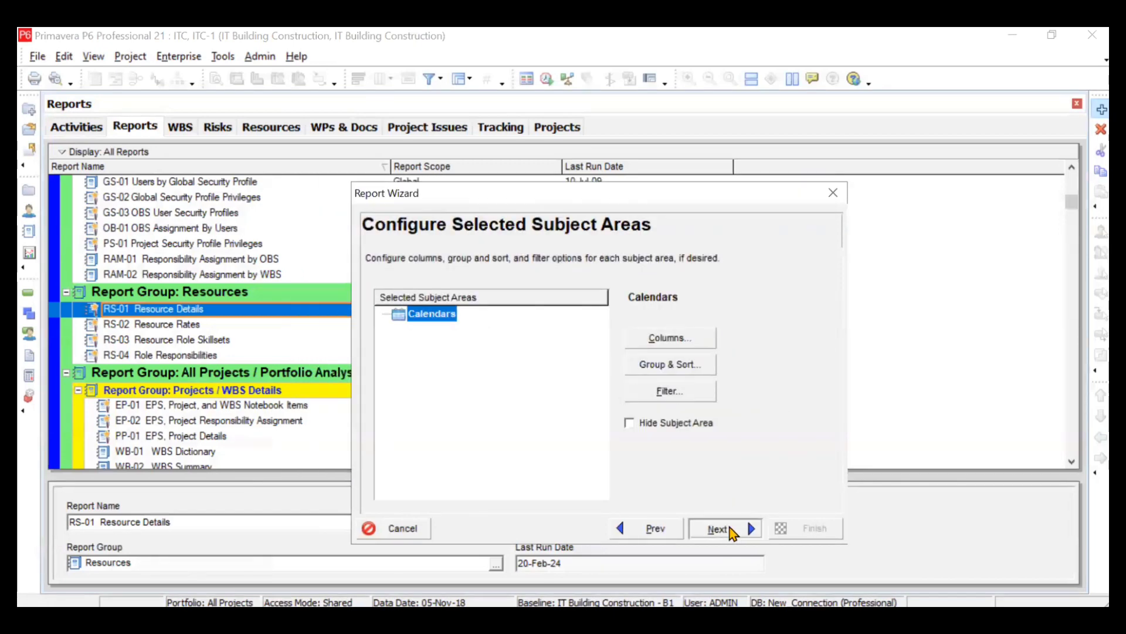
click(720, 528)
Step: Run the Calendars report to Print Preview, then bring up its Page Setup dialog
click(536, 340)
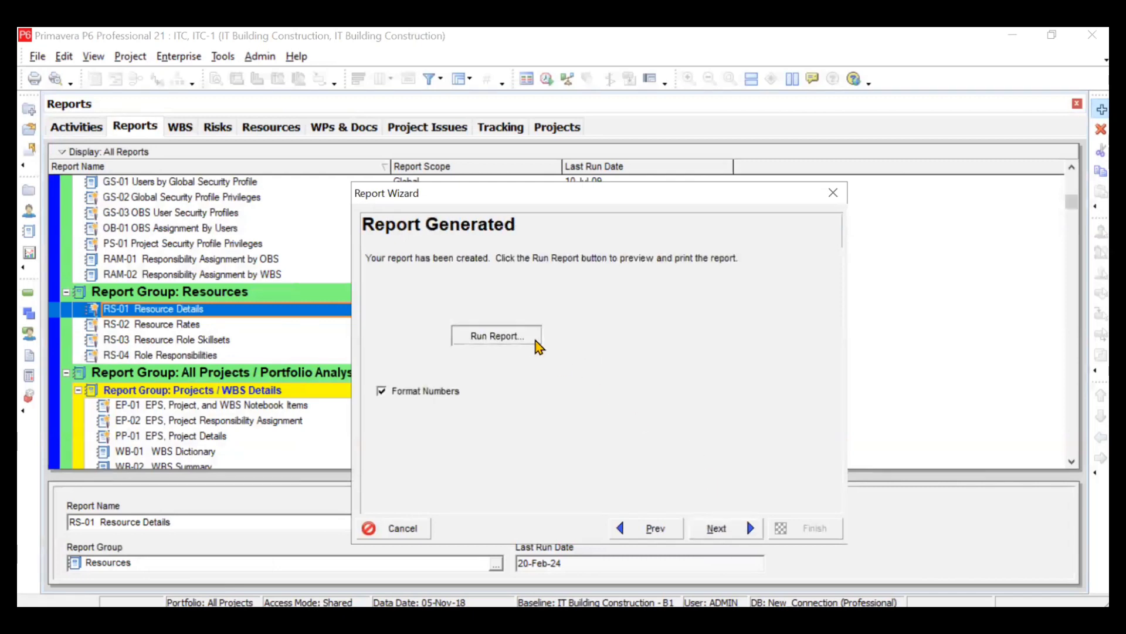
click(760, 206)
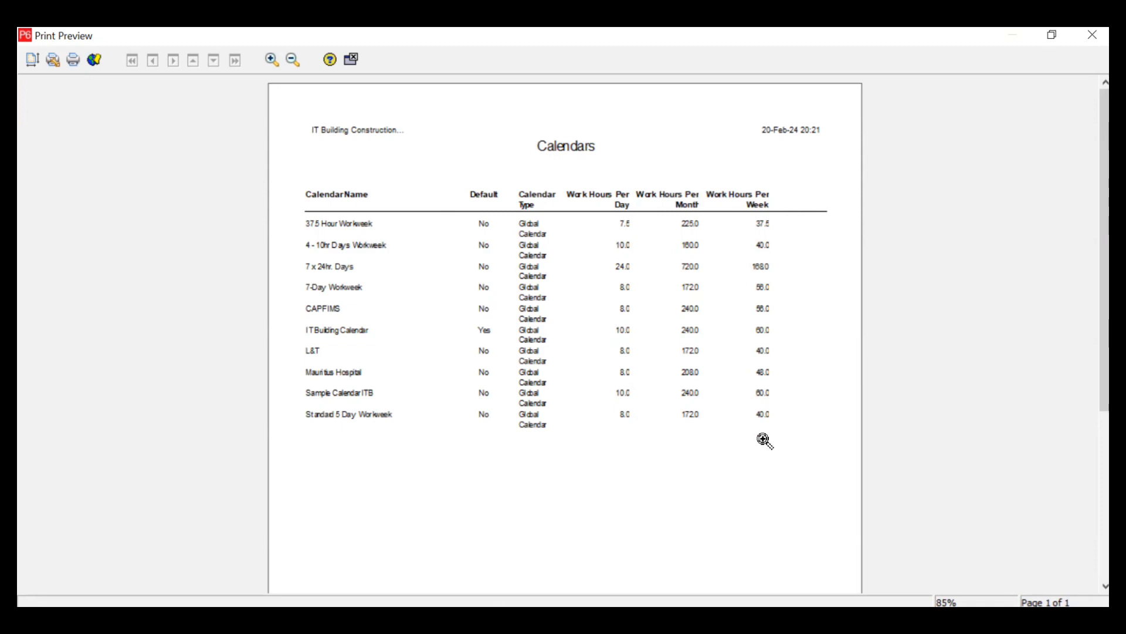
click(34, 60)
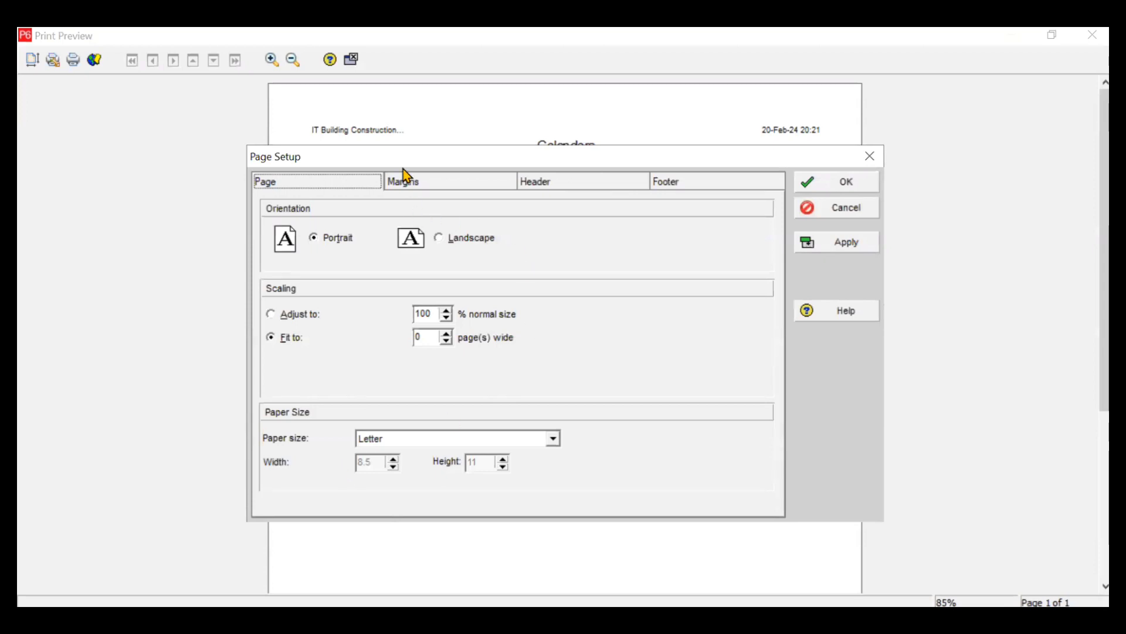
Step: Insert the Date variable at the start of the Calendars report header, before the project name, and apply the page setup
click(416, 184)
click(557, 182)
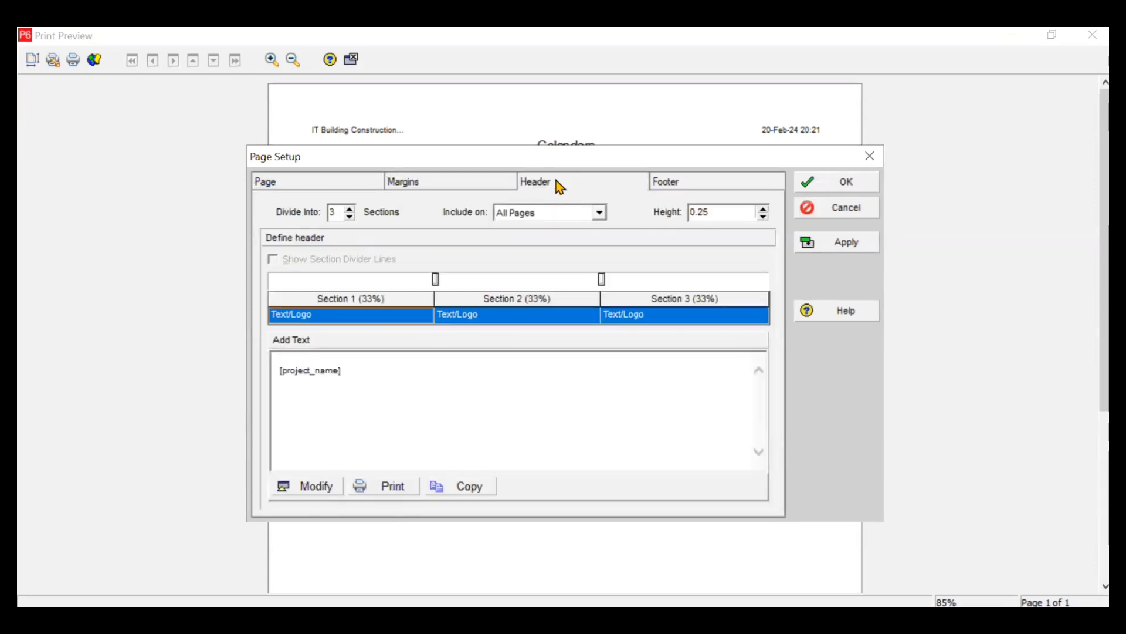
click(322, 488)
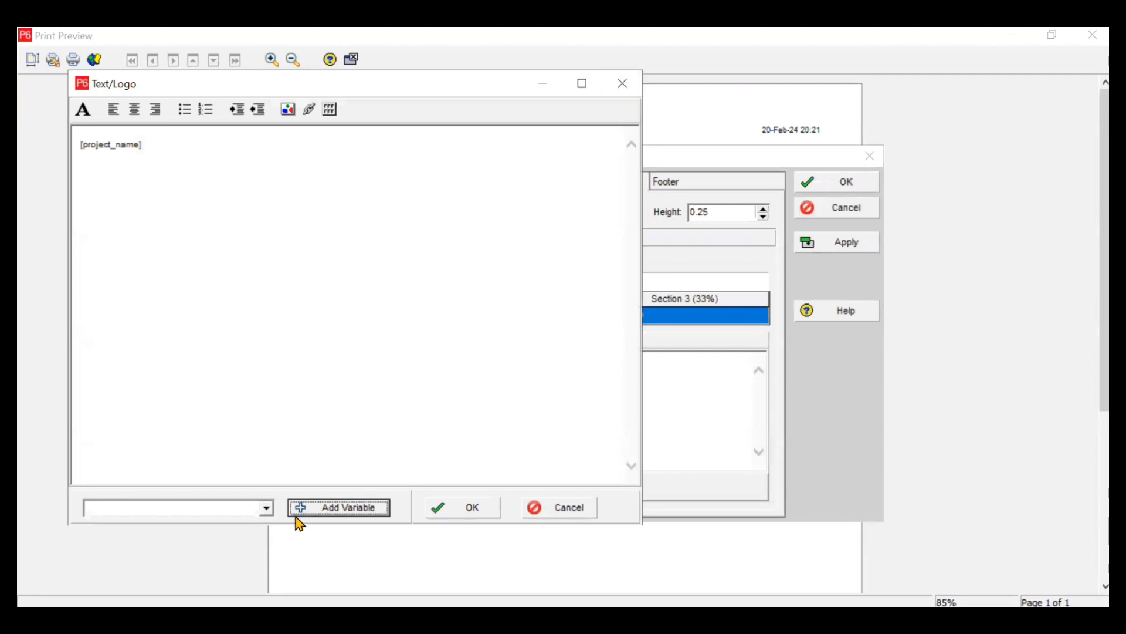
click(267, 508)
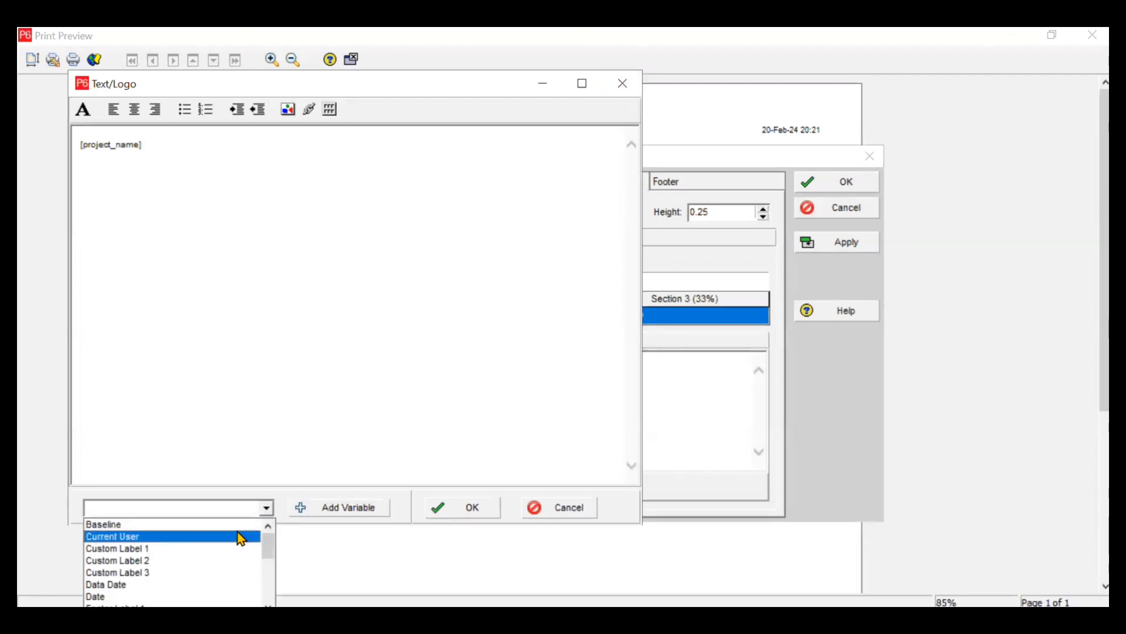
click(205, 596)
click(340, 511)
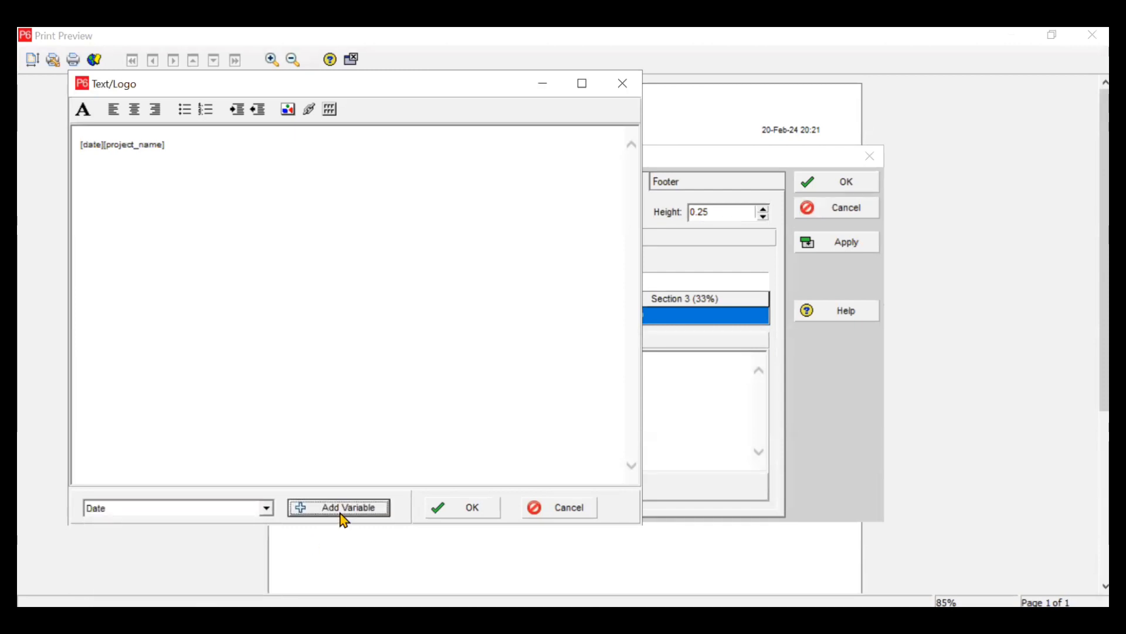
click(478, 509)
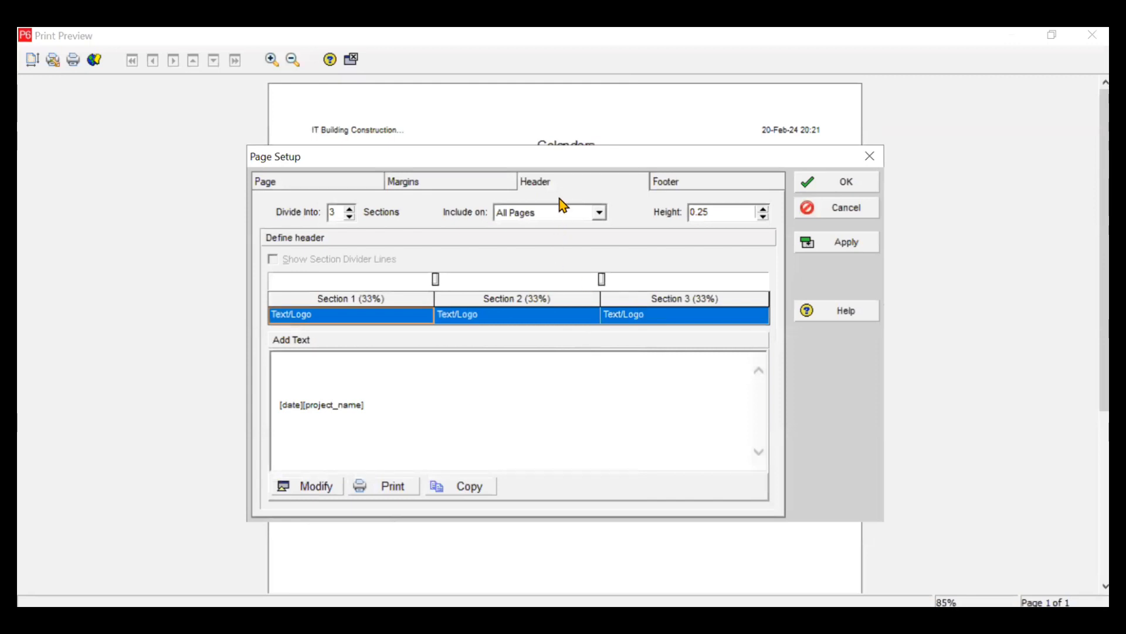
click(666, 181)
click(853, 185)
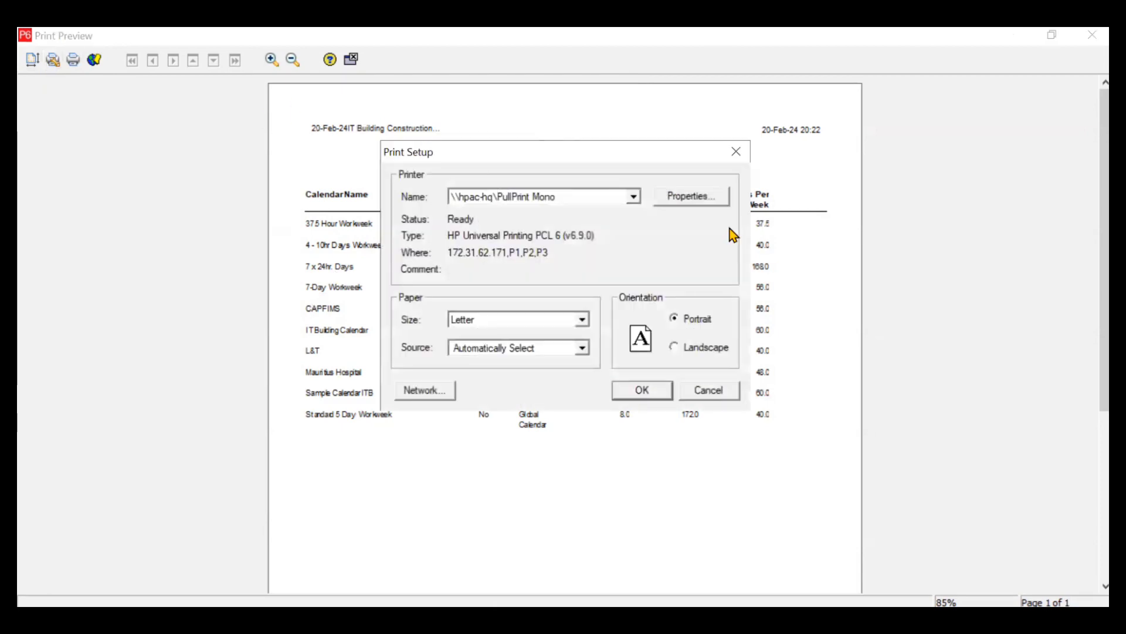
Step: Dismiss Print Setup, then bring up and cancel the preview's Save Current Page As dialog
click(702, 394)
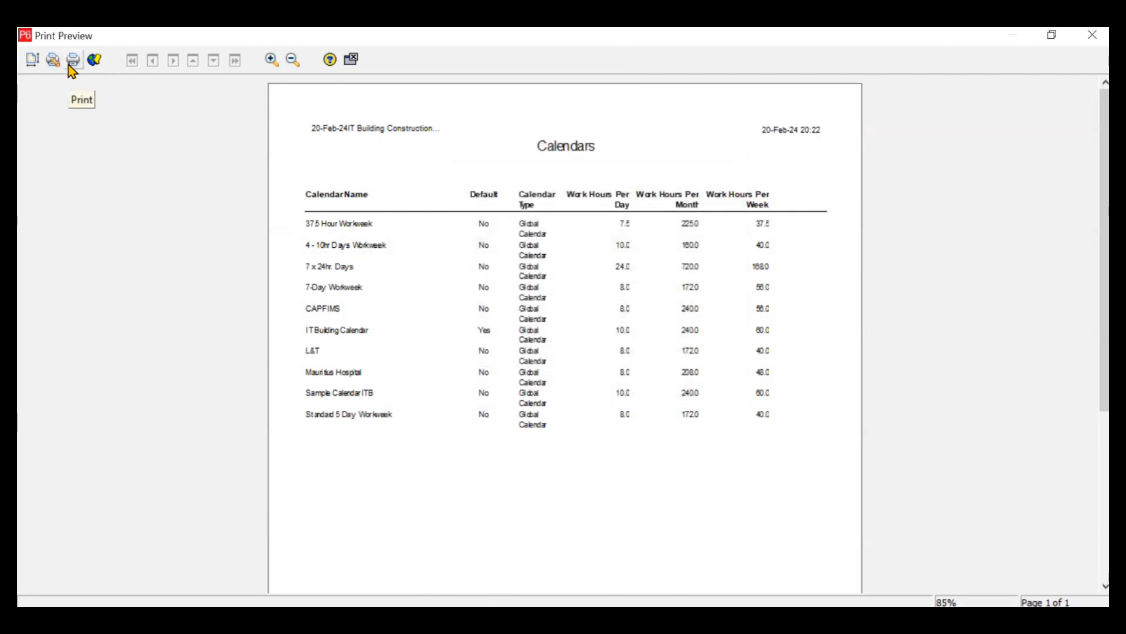
scroll(479, 283, down, 1)
right_click(476, 281)
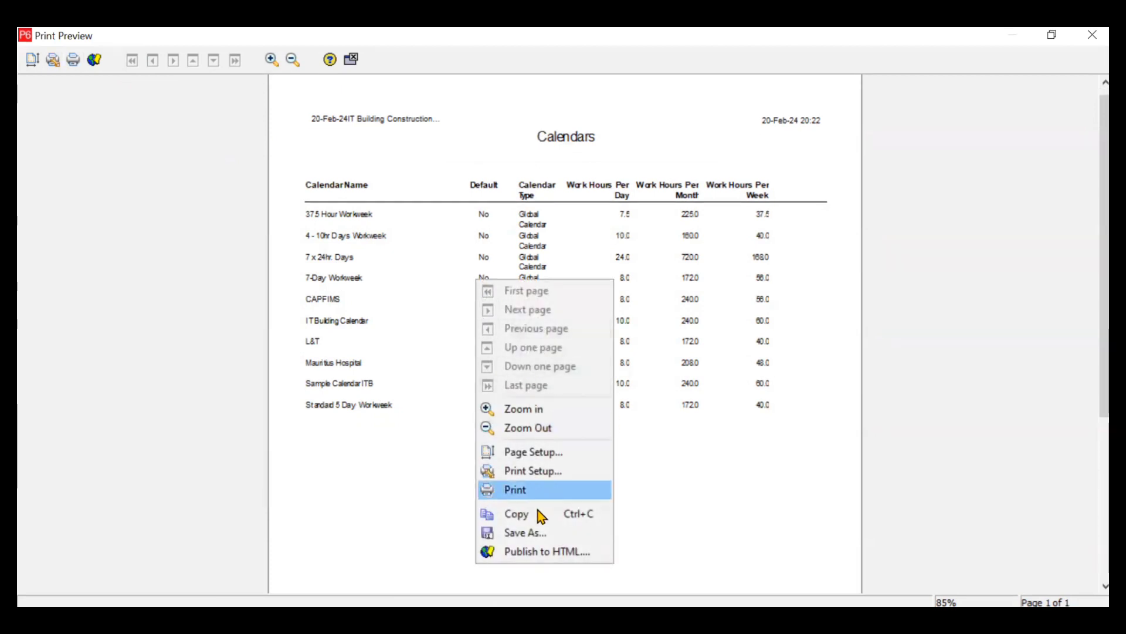
click(542, 535)
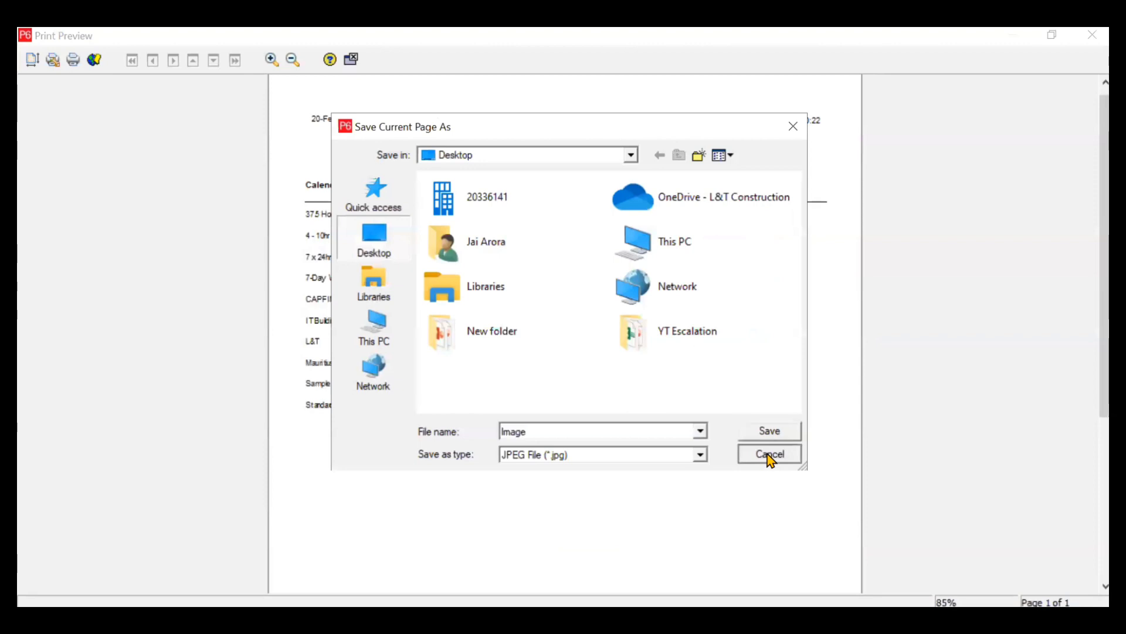
click(767, 457)
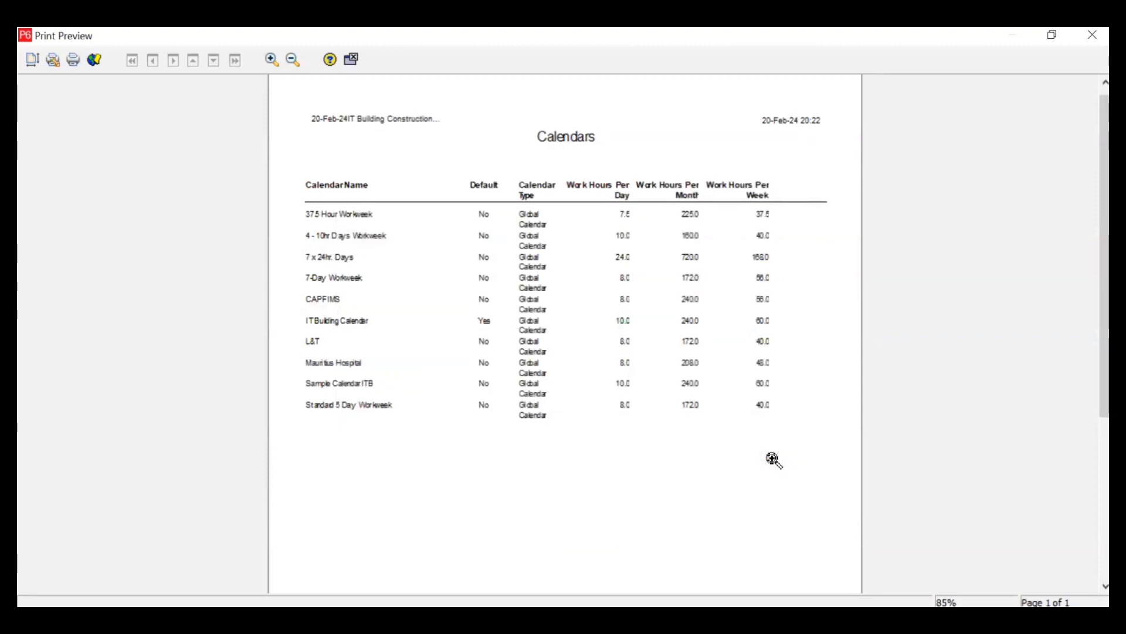